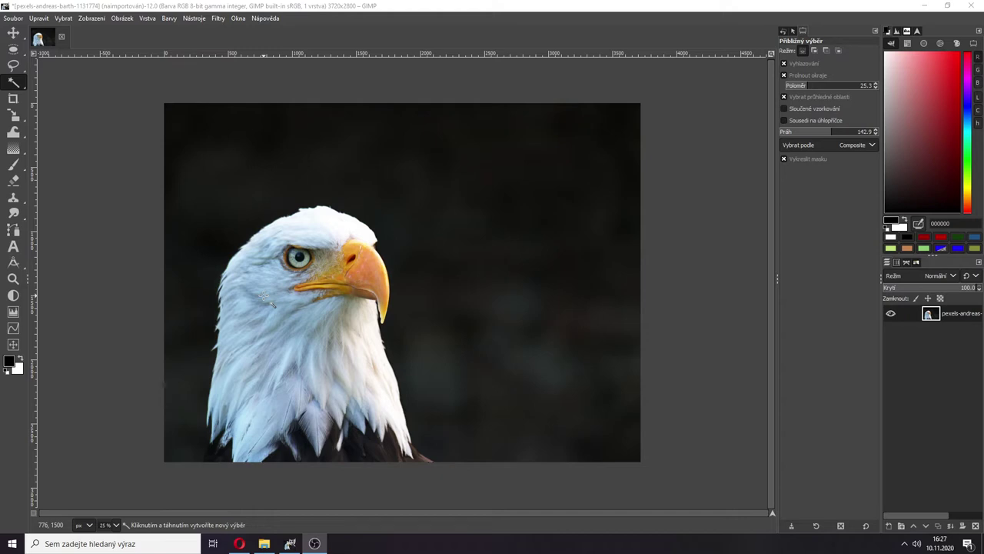
Step: Activate Fuzzy Select and select the dark background by sampling it above the eagle's head
{"action": "left_click", "coordinate": [16, 85]}
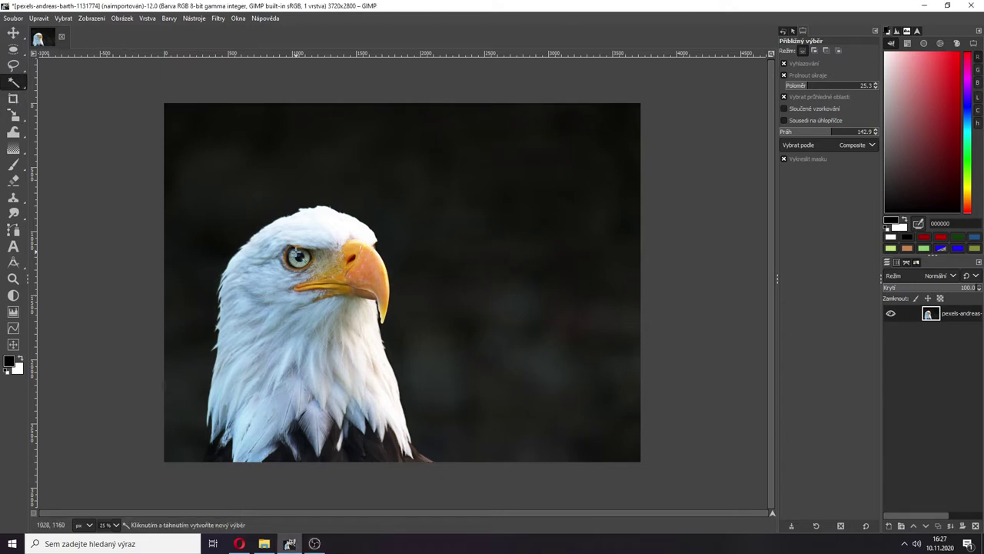
{"action": "mouse_move", "coordinate": [17, 84]}
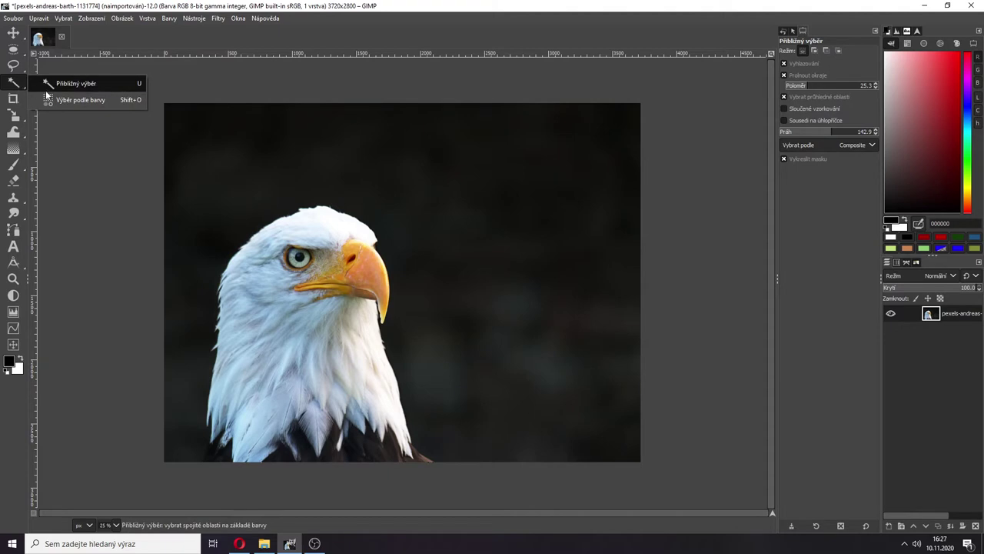
{"action": "left_click", "coordinate": [72, 86]}
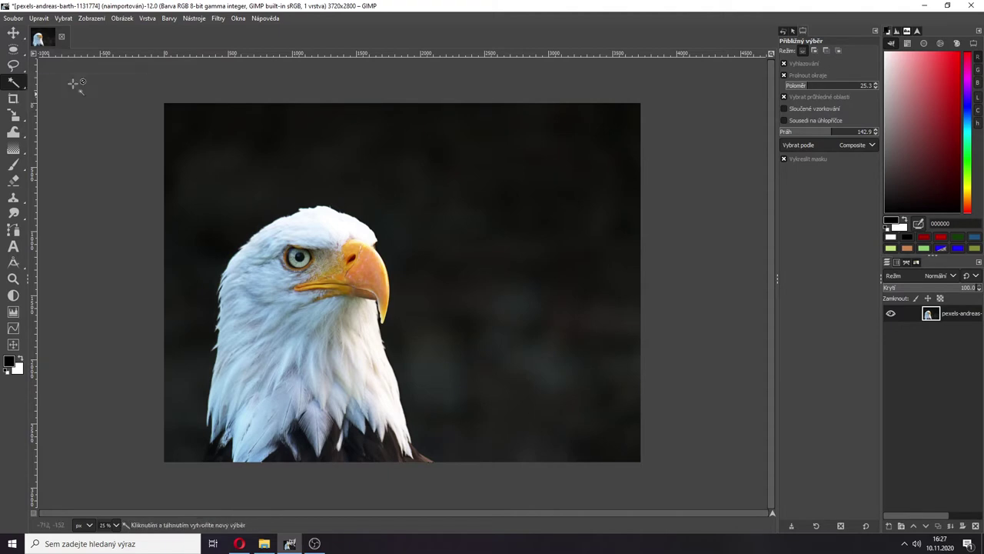
{"action": "left_click", "coordinate": [380, 171]}
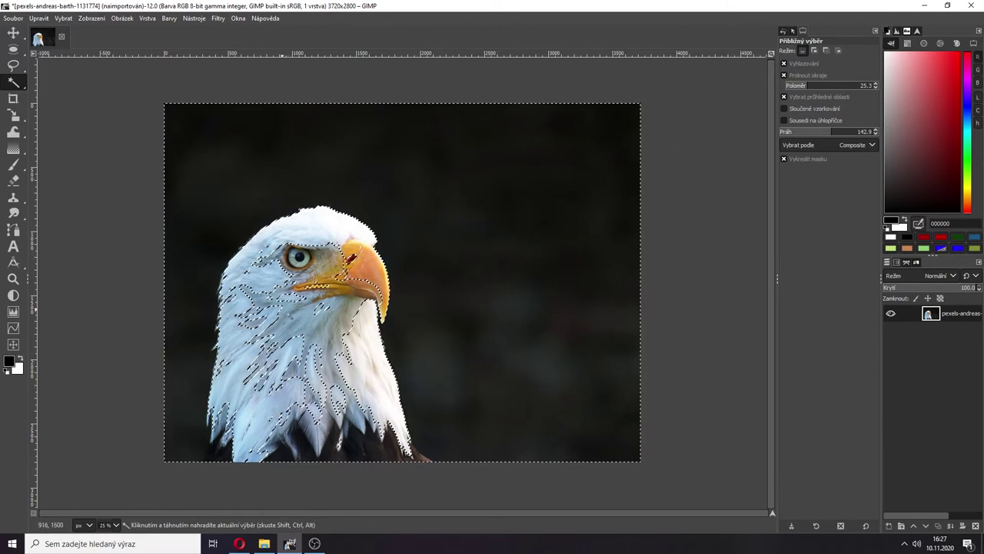
Step: Fuzzy-select the eagle's white feathers, sampling the neck, brow, cheek and crown in turn
{"action": "left_click", "coordinate": [243, 335]}
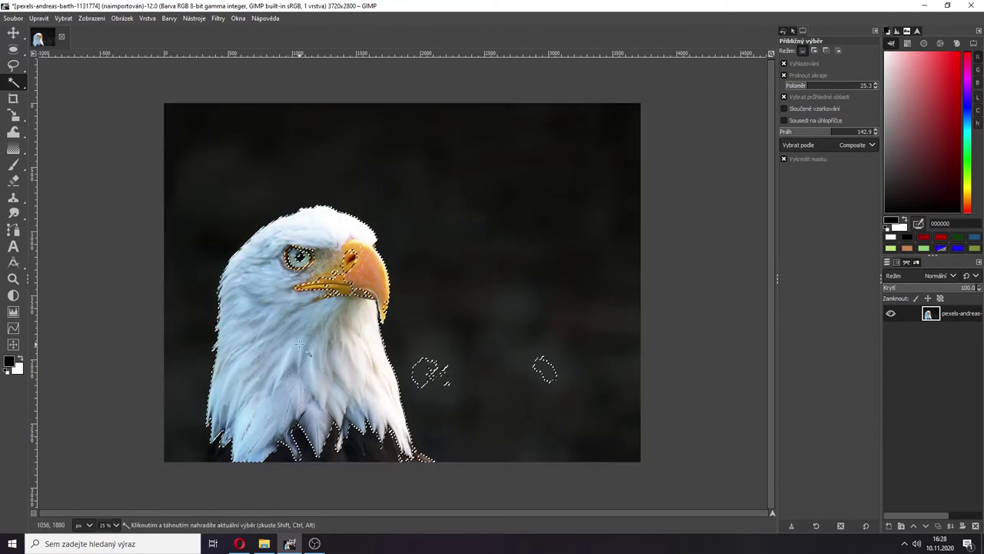
{"action": "left_click", "coordinate": [285, 228]}
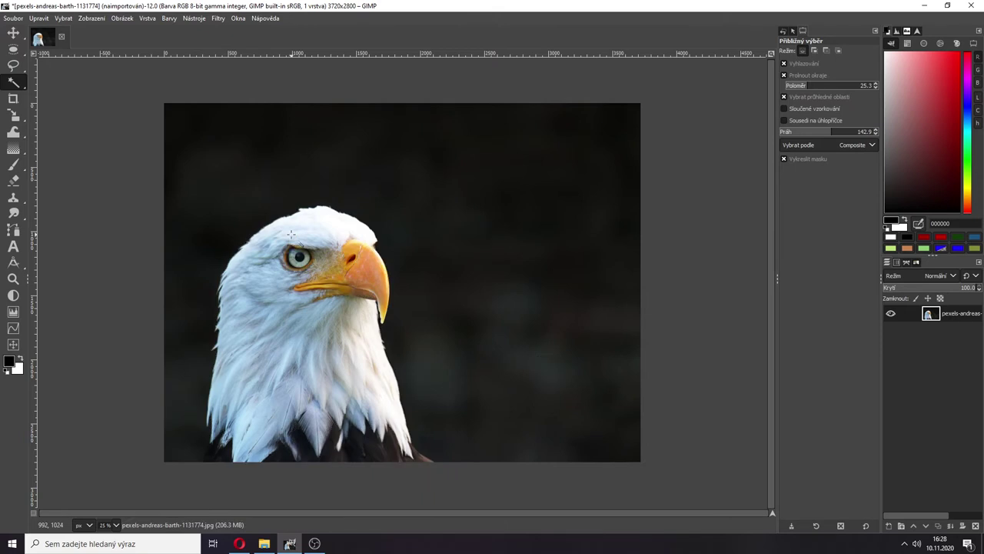
{"action": "left_click", "coordinate": [250, 270]}
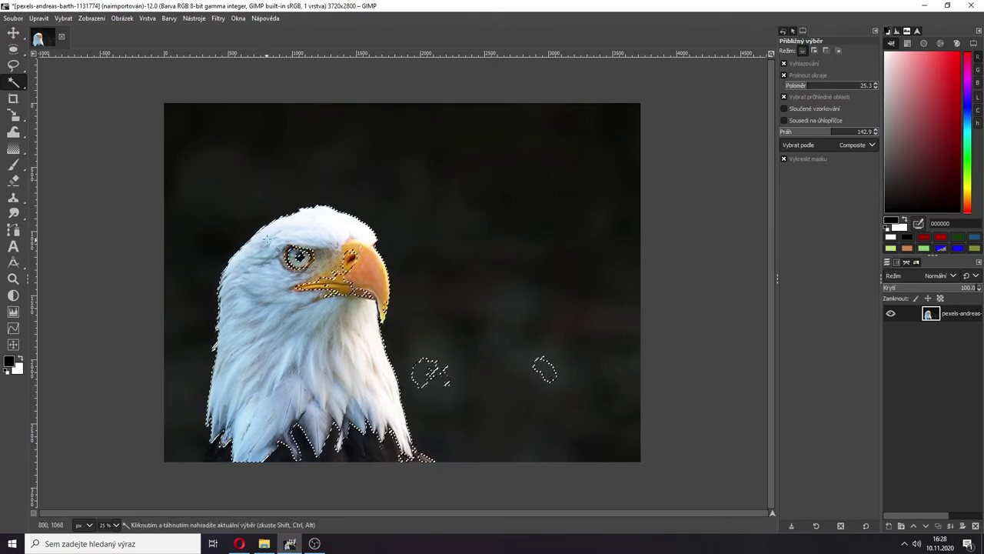
{"action": "left_click", "coordinate": [333, 224]}
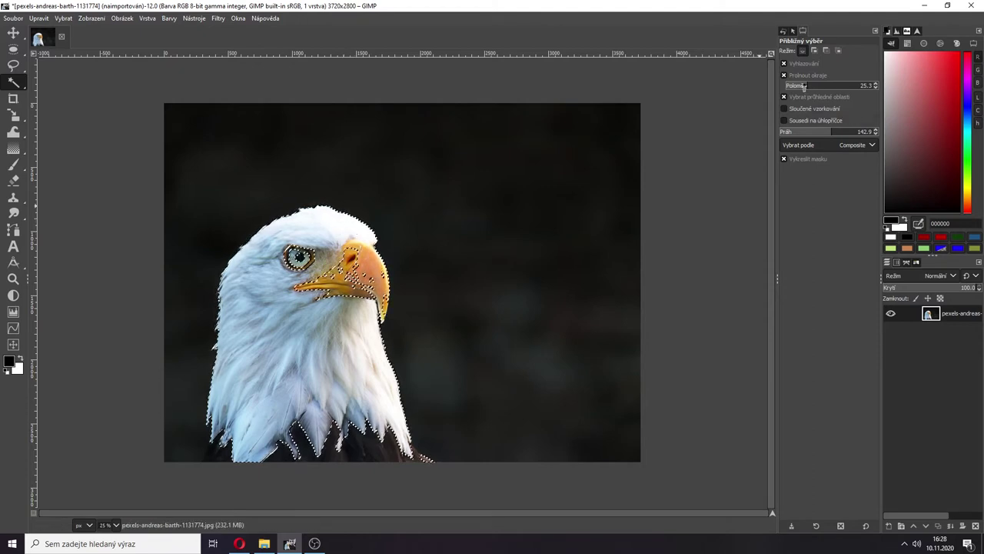
Step: Set the feather radius to 16.5 and retry the fuzzy selection with thresholds of 169.5 and 210.2
{"action": "left_click_drag", "start_coordinate": [803, 86], "coordinate": [800, 87]}
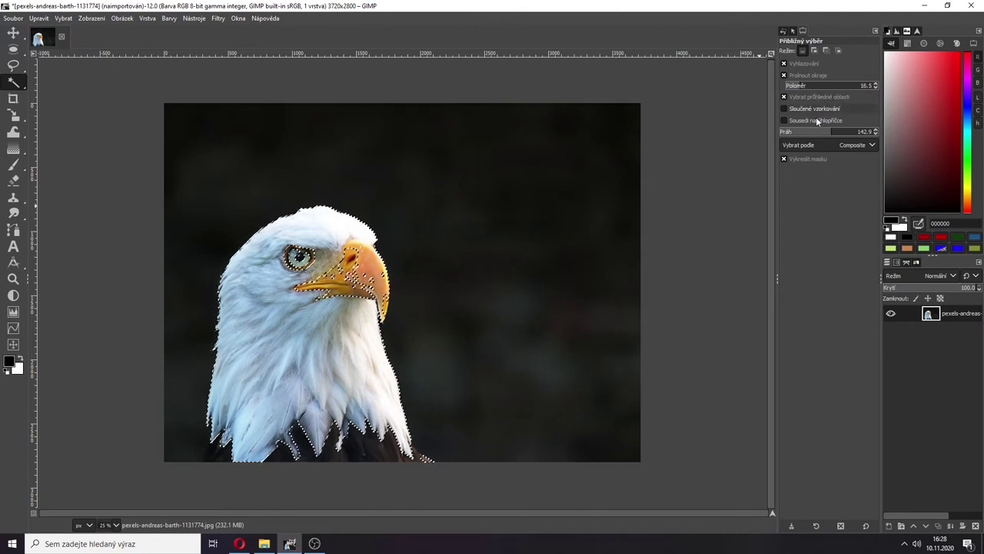
{"action": "left_click_drag", "start_coordinate": [829, 132], "coordinate": [842, 132]}
{"action": "left_click", "coordinate": [580, 195]}
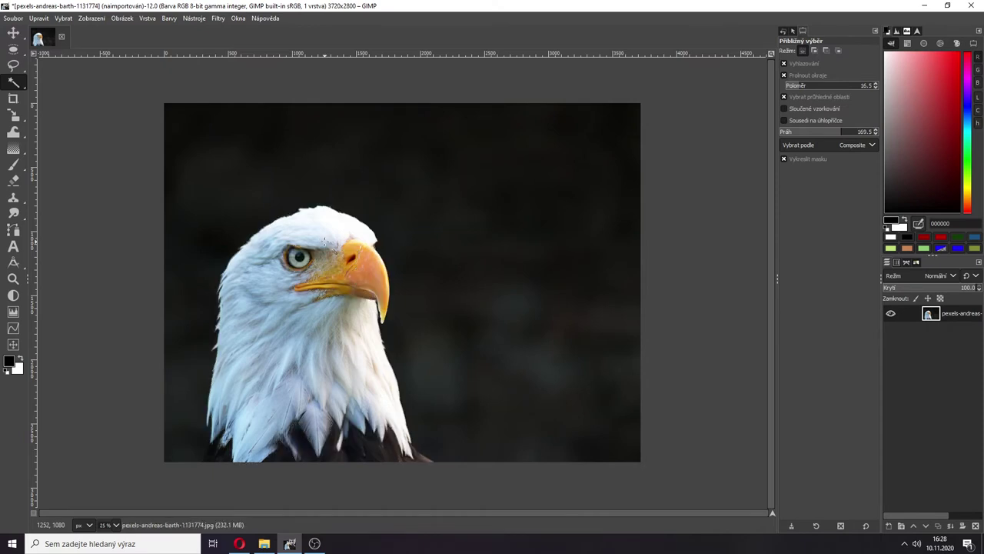
{"action": "left_click_drag", "start_coordinate": [393, 223], "coordinate": [400, 227]}
{"action": "key", "text": "ctrl+shift+a"}
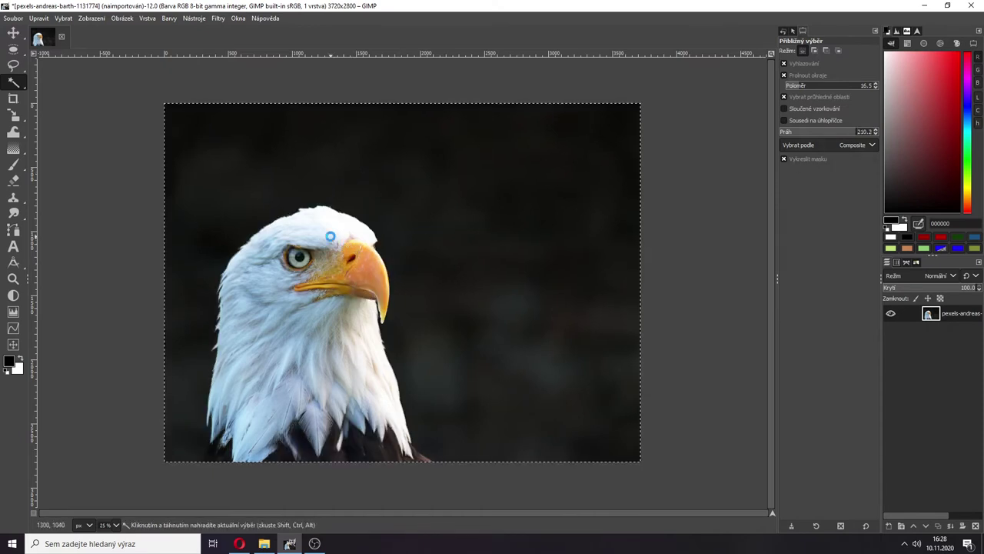
Step: Lower the threshold to 15.4 and fuzzy-select by sampling the beak and the crown of the head
{"action": "left_click", "coordinate": [784, 132]}
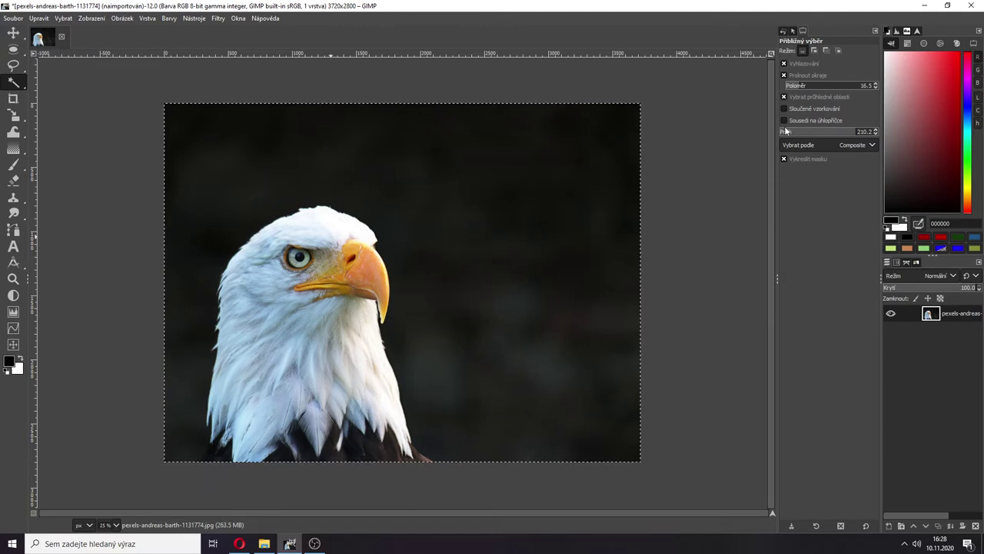
{"action": "left_click", "coordinate": [346, 257]}
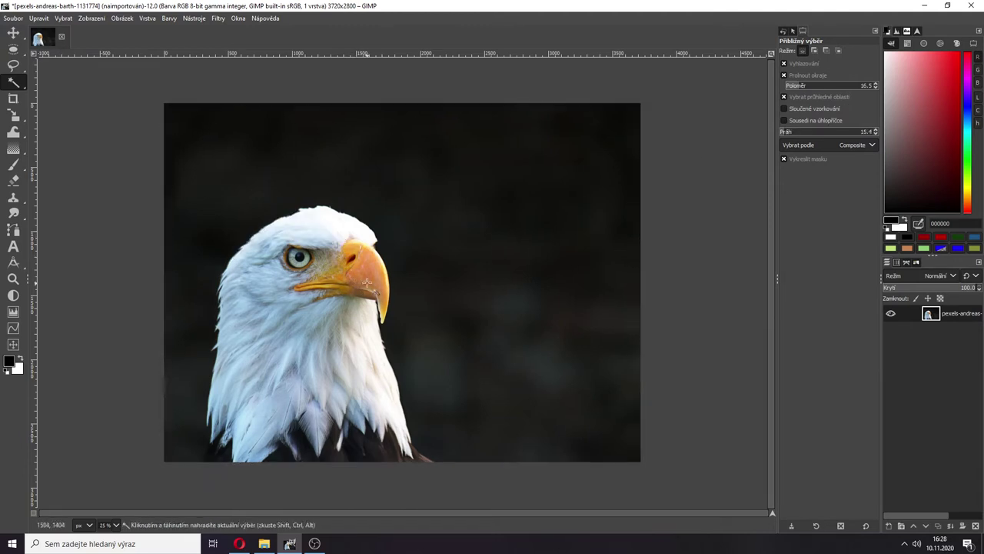
{"action": "left_click", "coordinate": [369, 283]}
{"action": "left_click", "coordinate": [319, 224]}
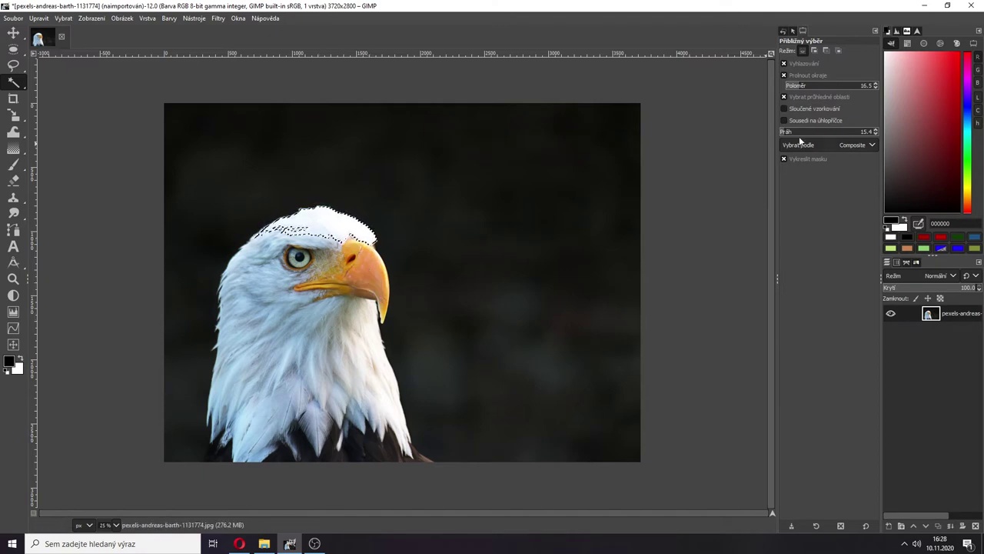
Step: Raise the threshold to 161.1 and fuzzy-select the eagle's feathers from the cheek and the brow
{"action": "left_click_drag", "start_coordinate": [832, 132], "coordinate": [838, 132]}
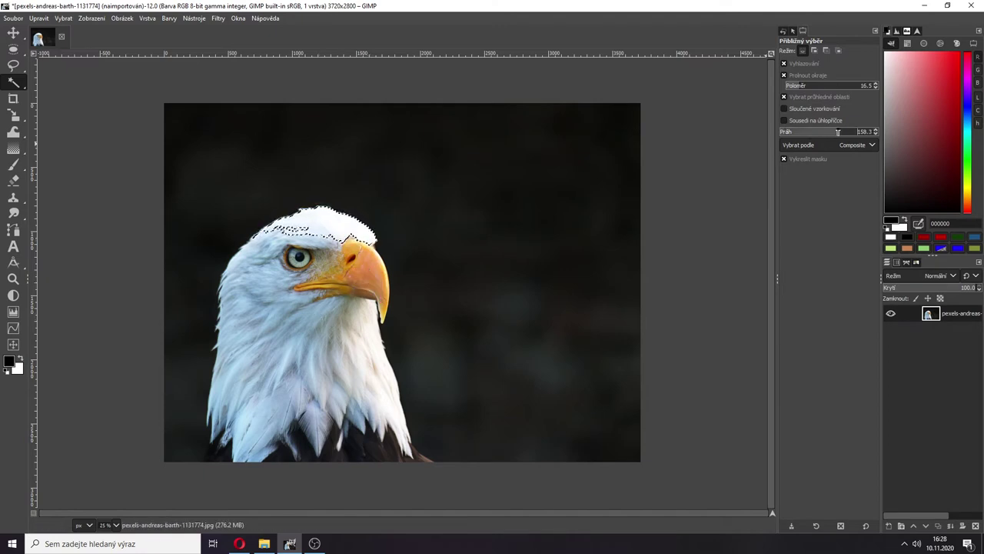
{"action": "left_click", "coordinate": [275, 310]}
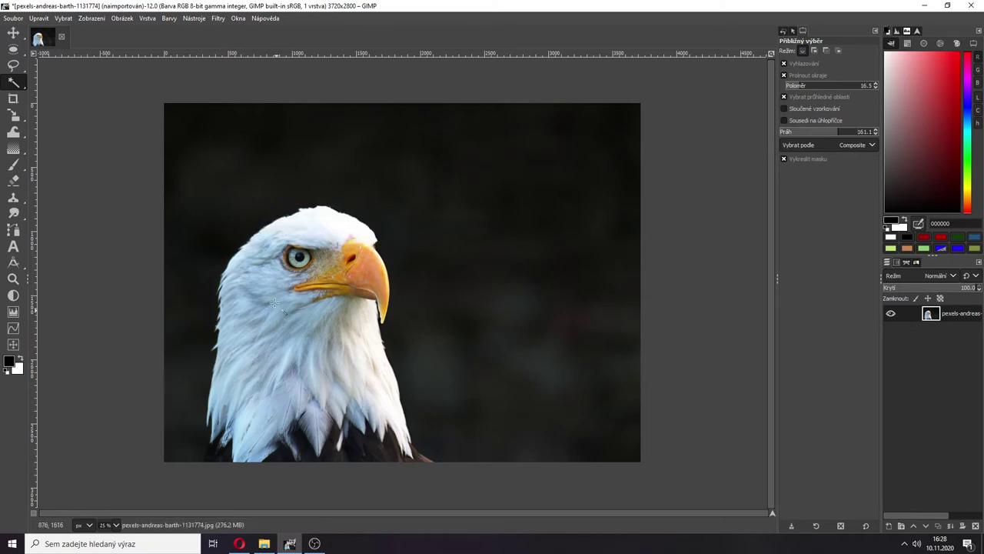
{"action": "left_click", "coordinate": [297, 228]}
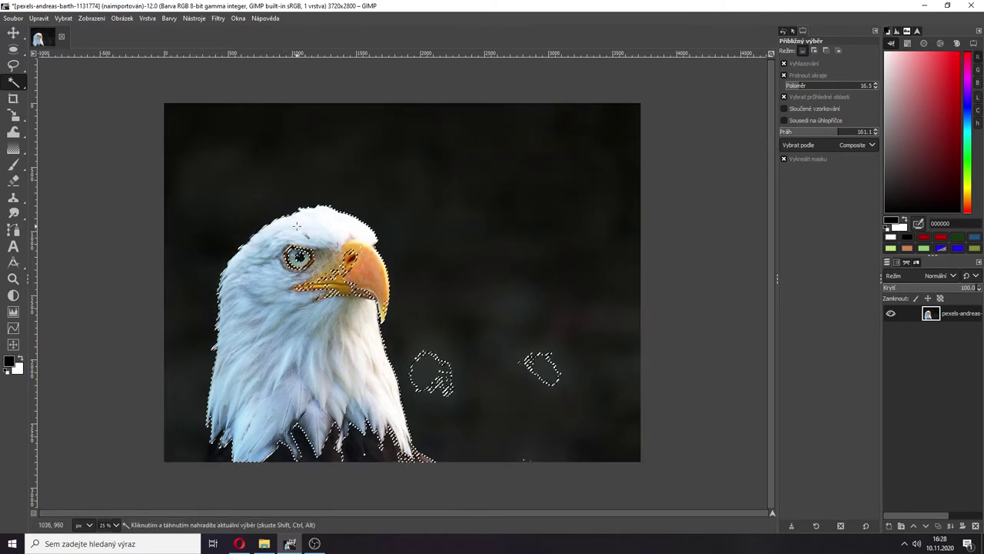
{"action": "left_click", "coordinate": [273, 231]}
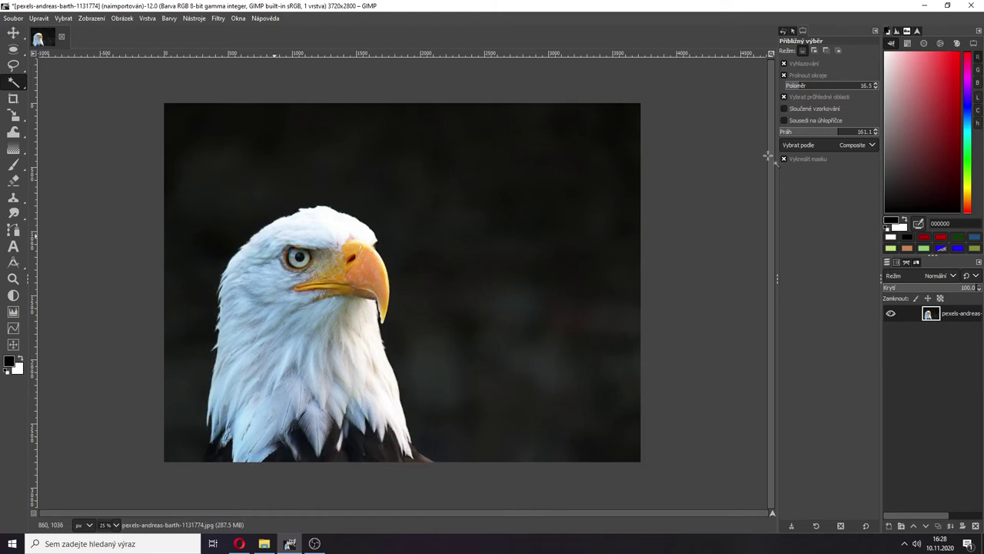
Step: Set the threshold to 145.7 and fuzzy-select the eagle's white feathers from the crown, previewing the drawn mask
{"action": "left_click_drag", "start_coordinate": [833, 133], "coordinate": [827, 133]}
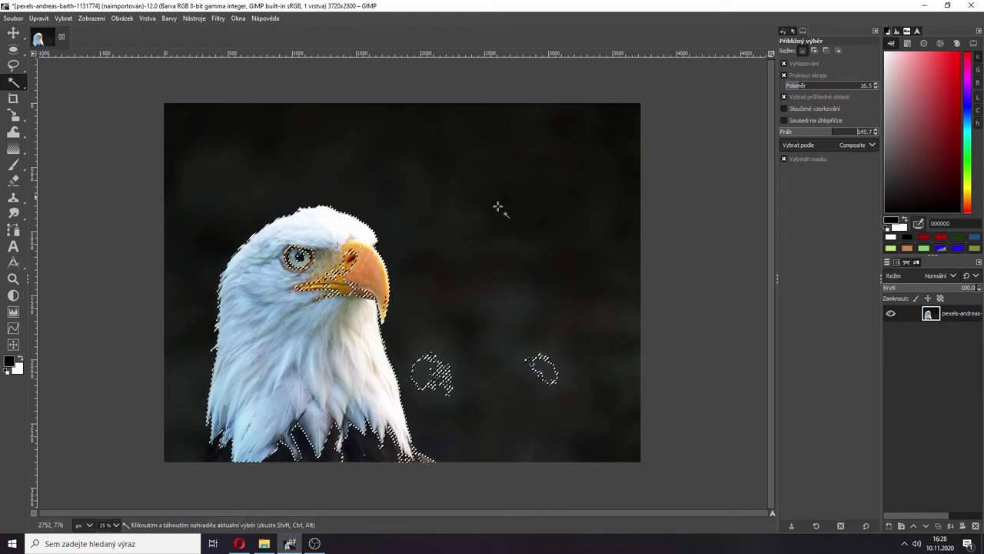
{"action": "left_click", "coordinate": [276, 238]}
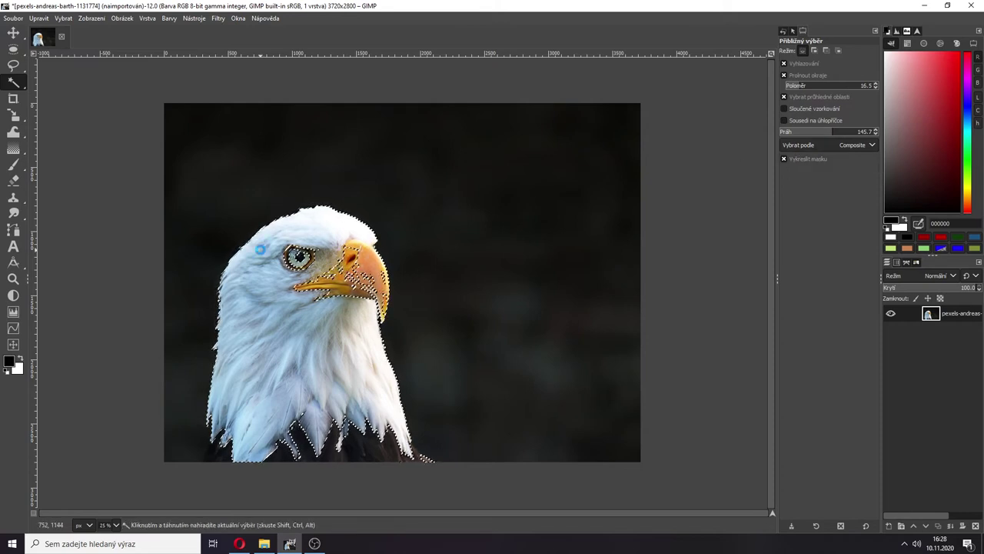
{"action": "left_click_drag", "start_coordinate": [261, 249], "coordinate": [330, 220]}
{"action": "key", "text": "Escape"}
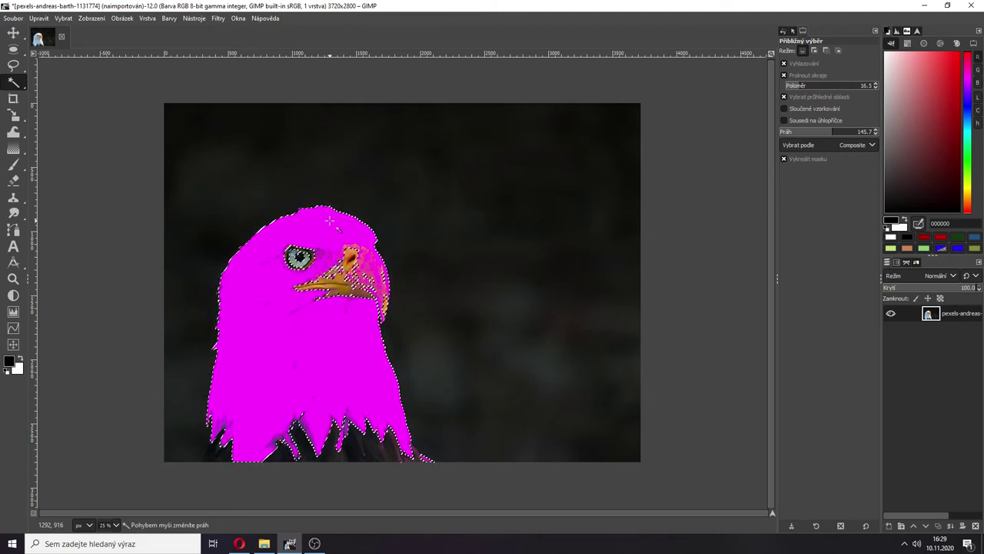
{"action": "left_click_drag", "start_coordinate": [330, 222], "coordinate": [329, 221]}
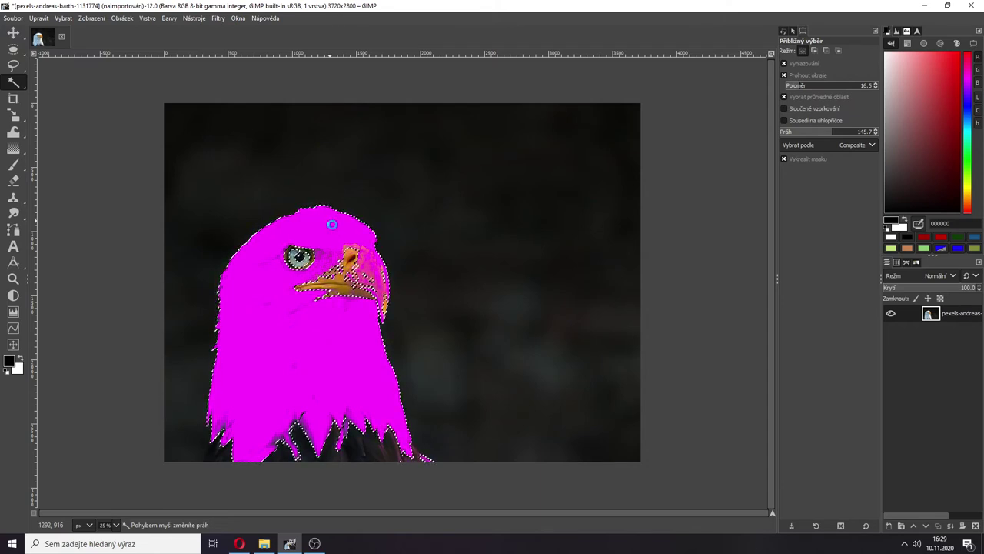
{"action": "left_click_drag", "start_coordinate": [293, 380], "coordinate": [301, 227]}
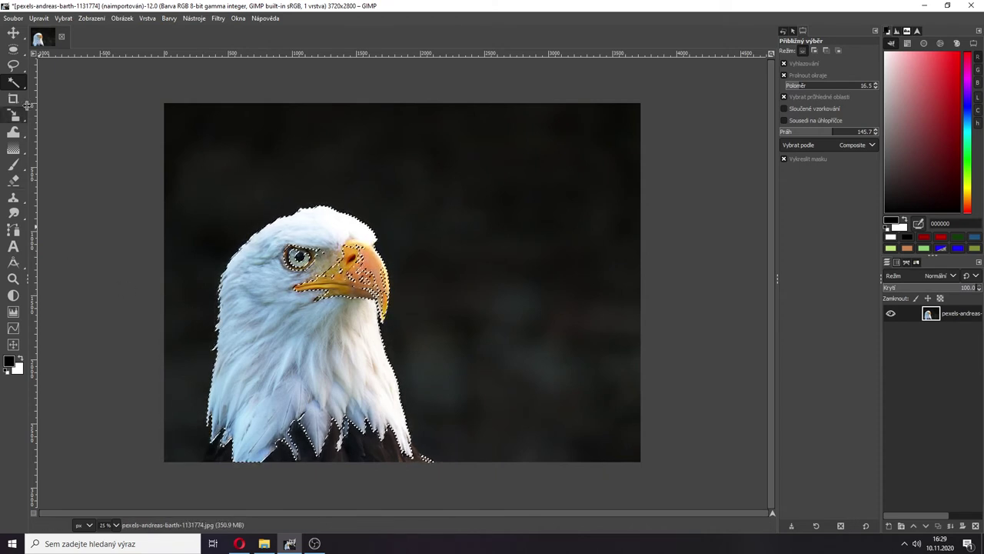
Step: Add two circles to the selection with Ellipse Select: 364 px around the eye and 688 px over the eye and inner beak
{"action": "left_click", "coordinate": [12, 50]}
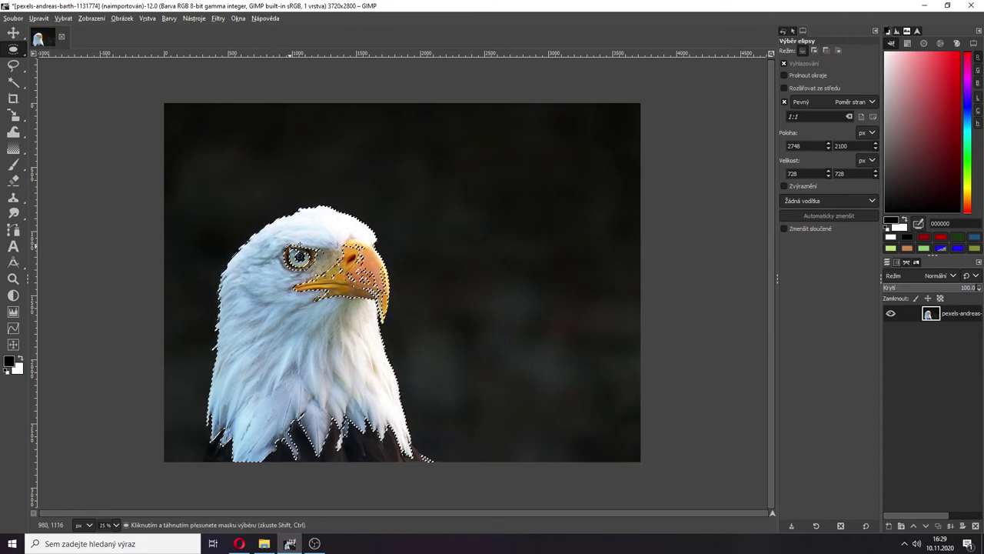
{"action": "key", "text": "shift"}
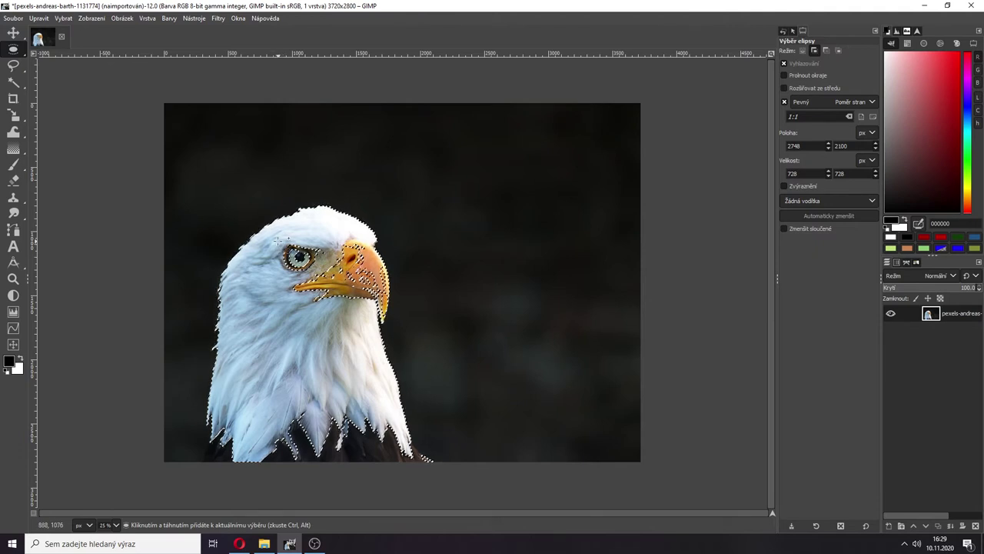
{"action": "left_click_drag", "start_coordinate": [277, 241], "coordinate": [324, 287]}
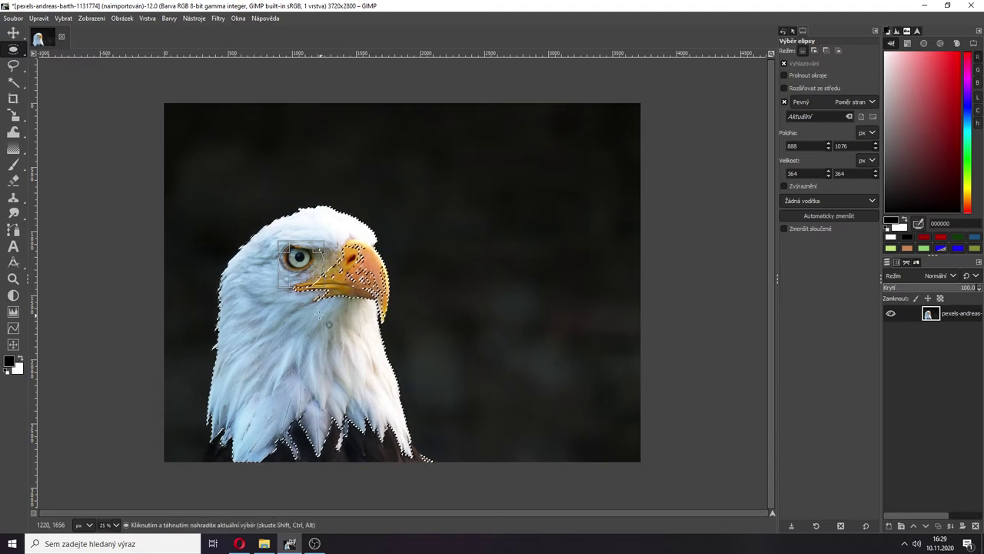
{"action": "key", "text": "ctrl+z"}
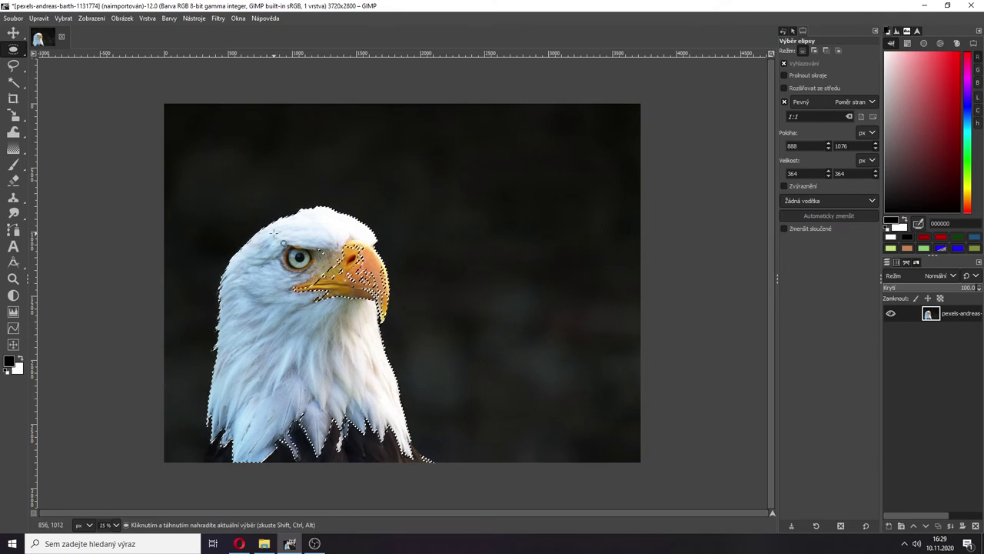
{"action": "left_click_drag", "start_coordinate": [277, 238], "coordinate": [363, 323]}
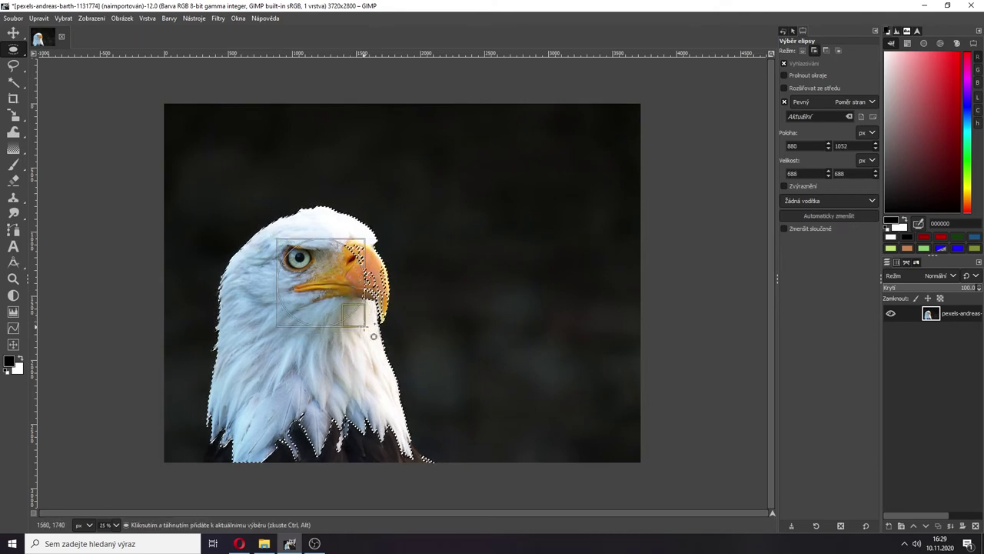
{"action": "key", "text": "Escape"}
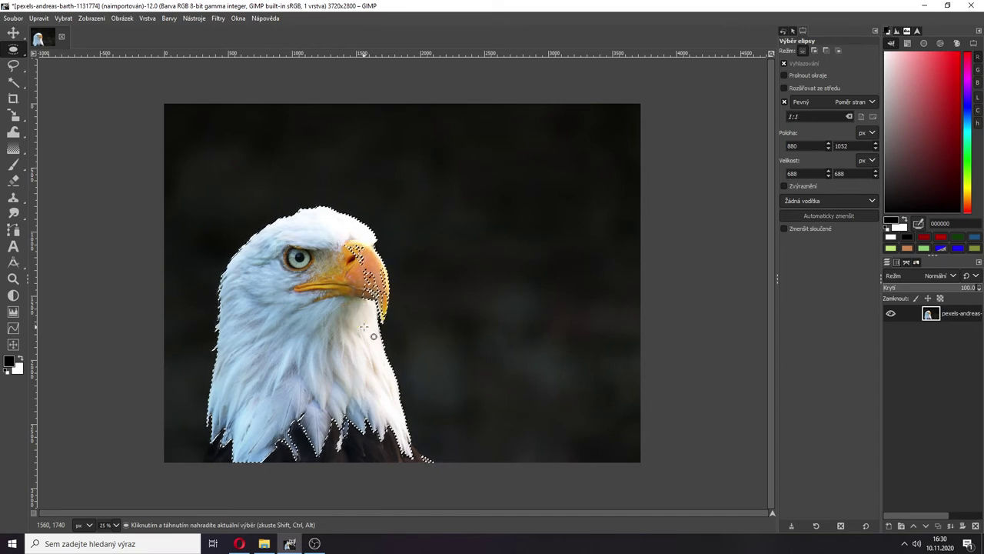
Step: Outline the beak with Free Select in replace mode and undo that selection
{"action": "left_click", "coordinate": [14, 66]}
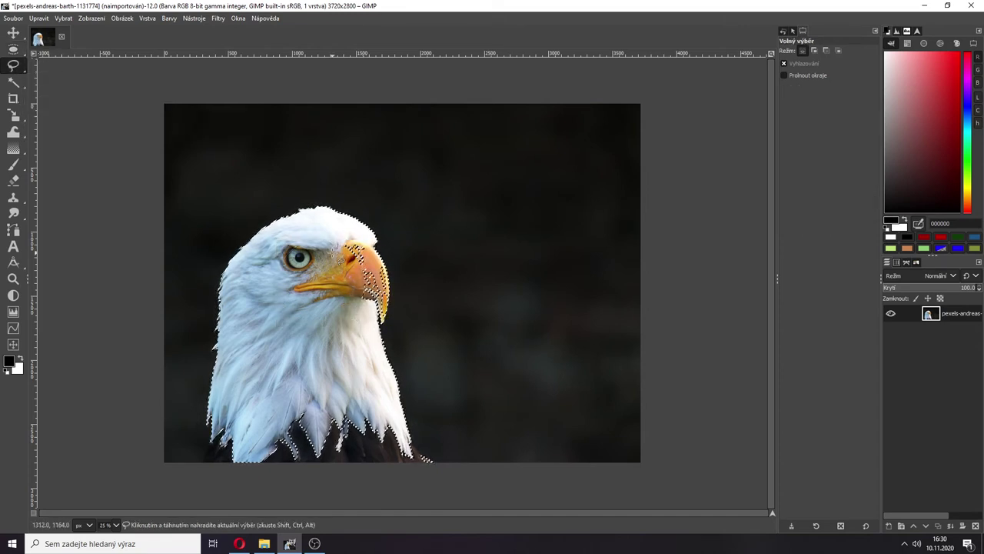
{"action": "mouse_move", "coordinate": [336, 238]}
{"action": "left_mouse_down"}
{"action": "mouse_move", "coordinate": [359, 240]}
{"action": "mouse_move", "coordinate": [383, 269]}
{"action": "left_mouse_up"}
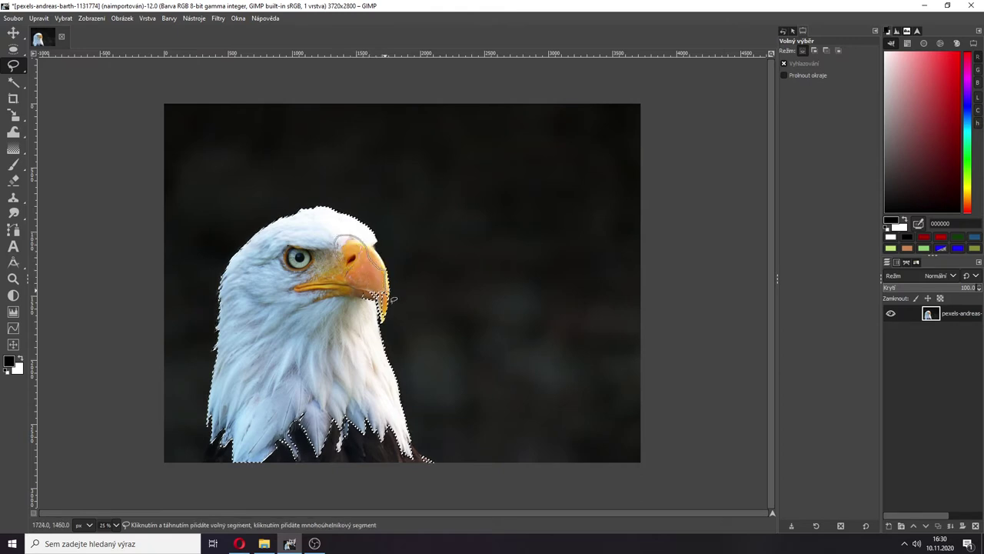
{"action": "left_click_drag", "start_coordinate": [393, 316], "coordinate": [357, 311]}
{"action": "key", "text": "Return"}
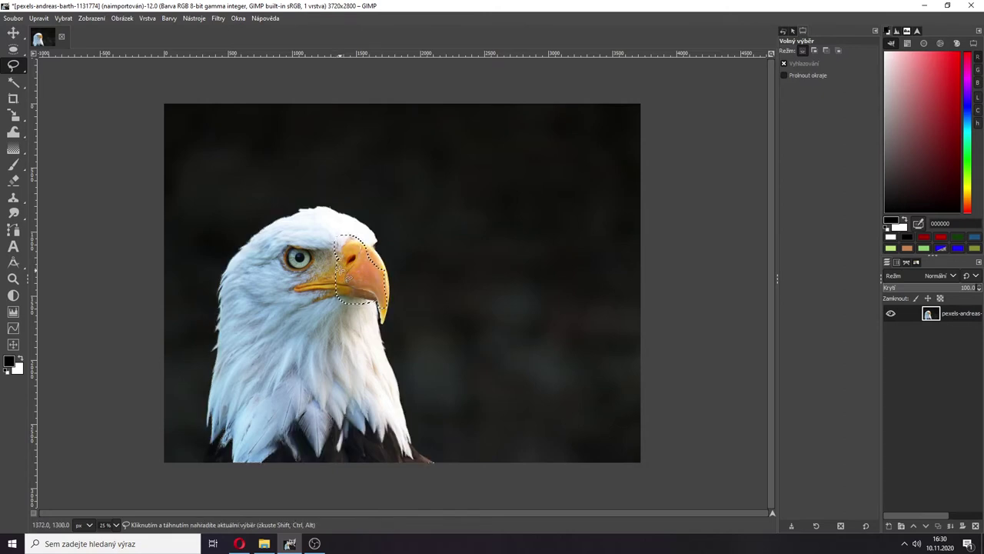
{"action": "key", "text": "ctrl+z"}
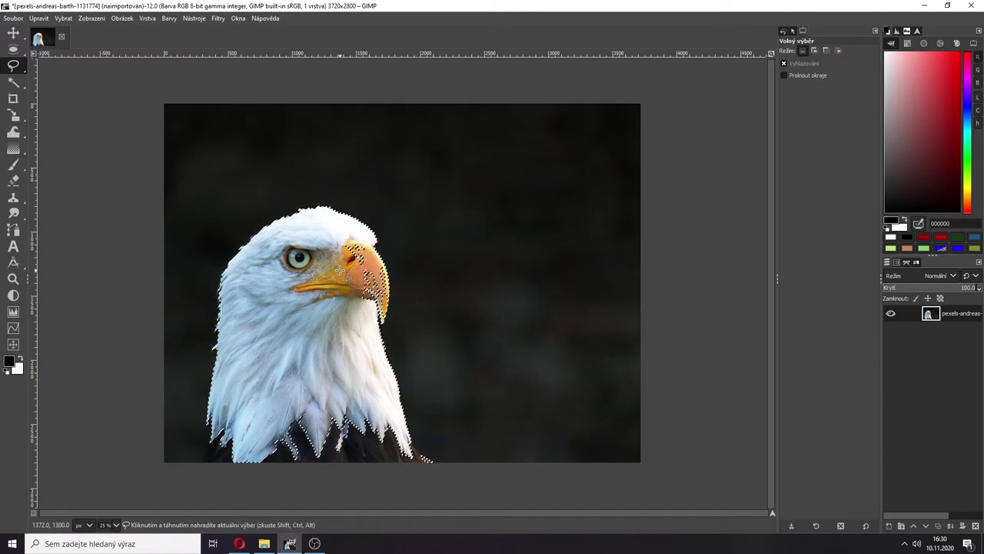
Step: Add the beak's unselected interior to the selection with a freehand Free Select outline in add mode
{"action": "key", "text": "shift"}
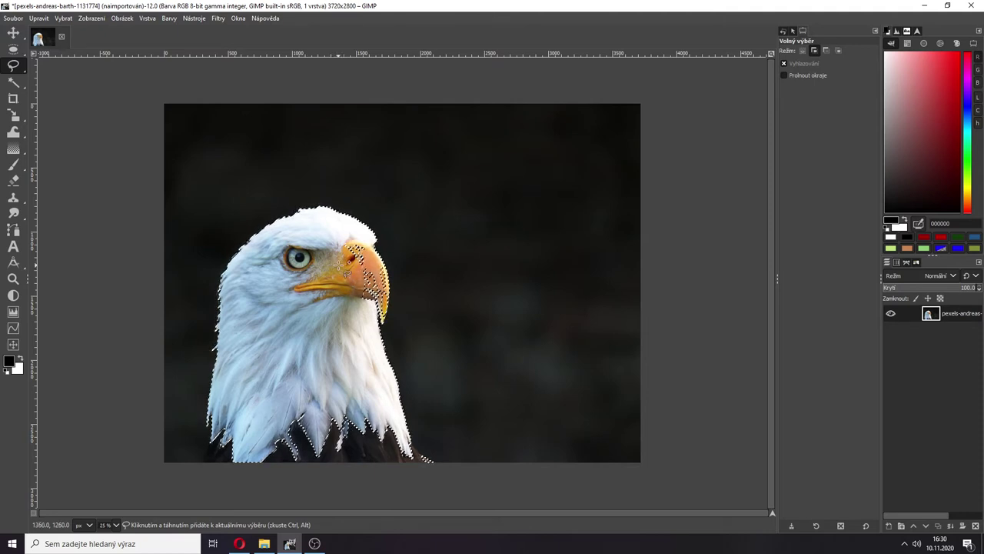
{"action": "left_click", "coordinate": [345, 266]}
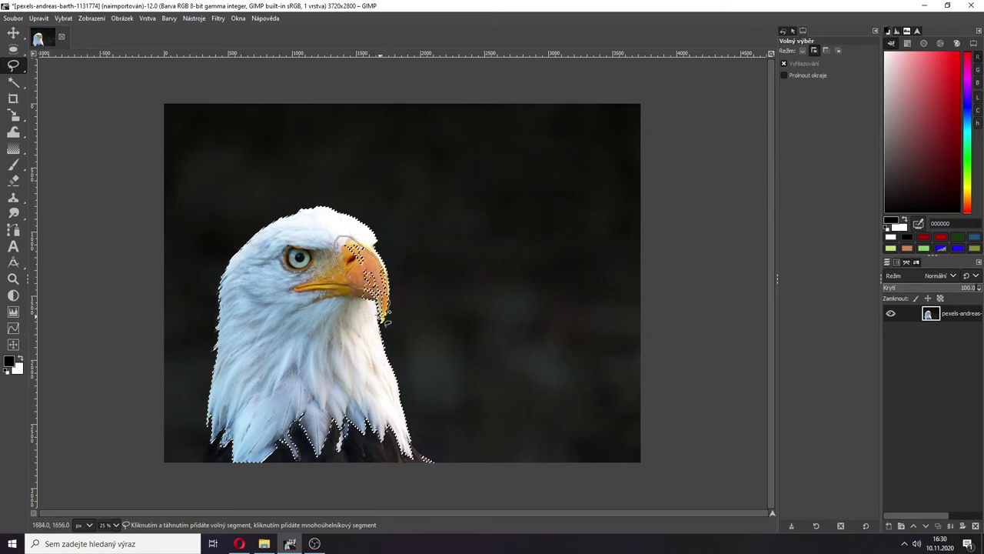
{"action": "double_click", "coordinate": [336, 262]}
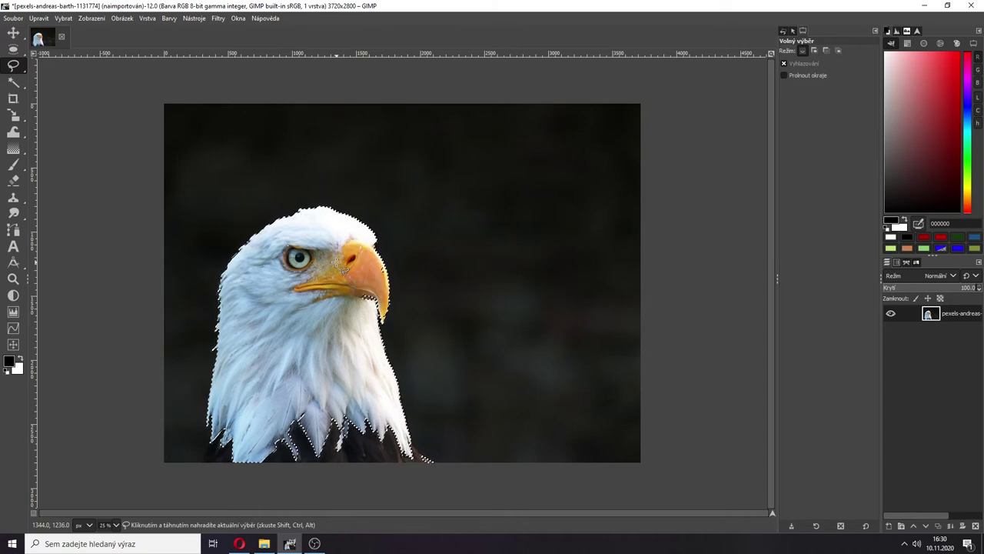
Step: Subtract the strip of background along the outer edge of the beak's hooked tip with a four-point Free Select polygon
{"action": "scroll", "coordinate": [360, 279], "scroll_direction": "up", "scroll_amount": 5}
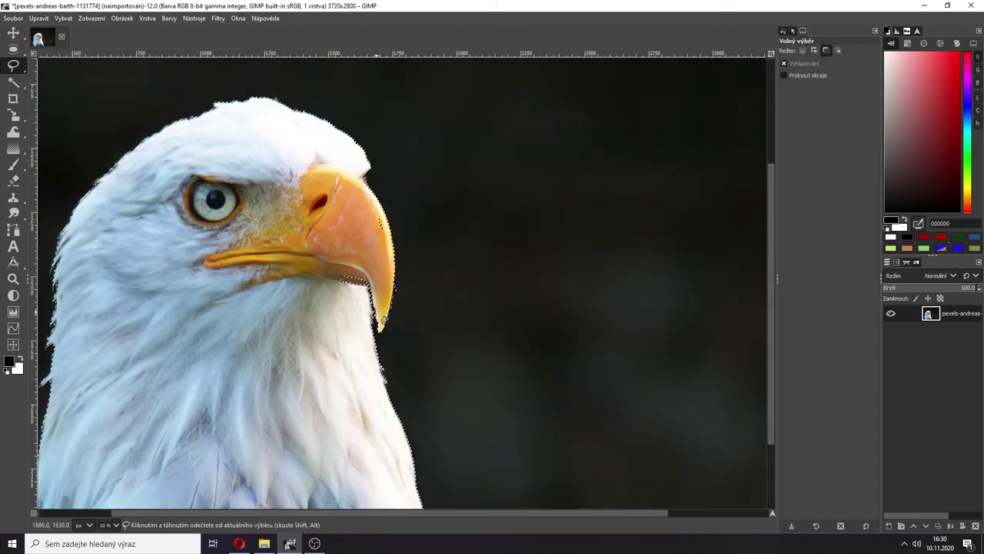
{"action": "scroll", "coordinate": [382, 318], "scroll_direction": "down", "scroll_amount": 2}
{"action": "scroll", "coordinate": [382, 319], "scroll_direction": "up", "scroll_amount": 2}
{"action": "scroll", "coordinate": [392, 308], "scroll_direction": "down", "scroll_amount": 2}
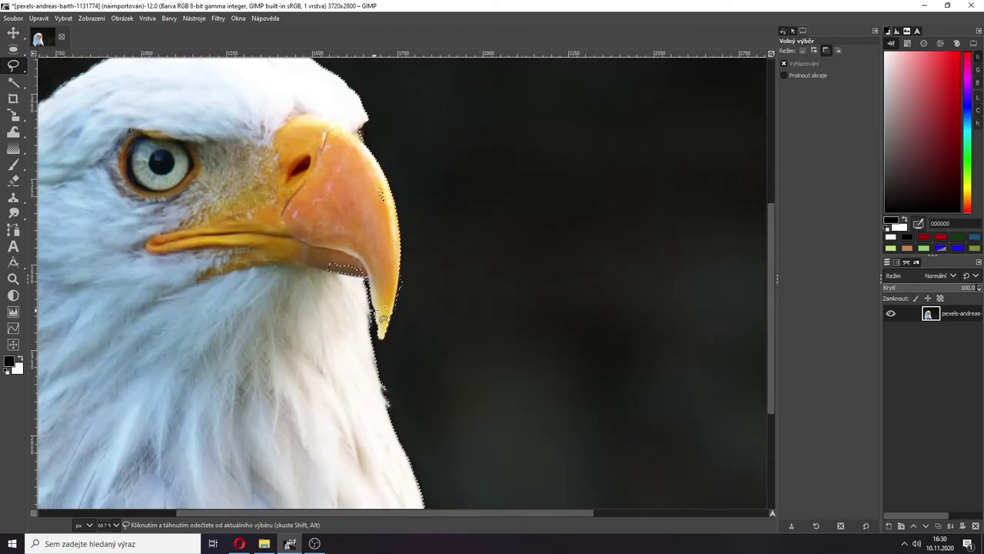
{"action": "scroll", "coordinate": [406, 293], "scroll_direction": "up", "scroll_amount": 3}
{"action": "scroll", "coordinate": [406, 293], "scroll_direction": "down", "scroll_amount": 3}
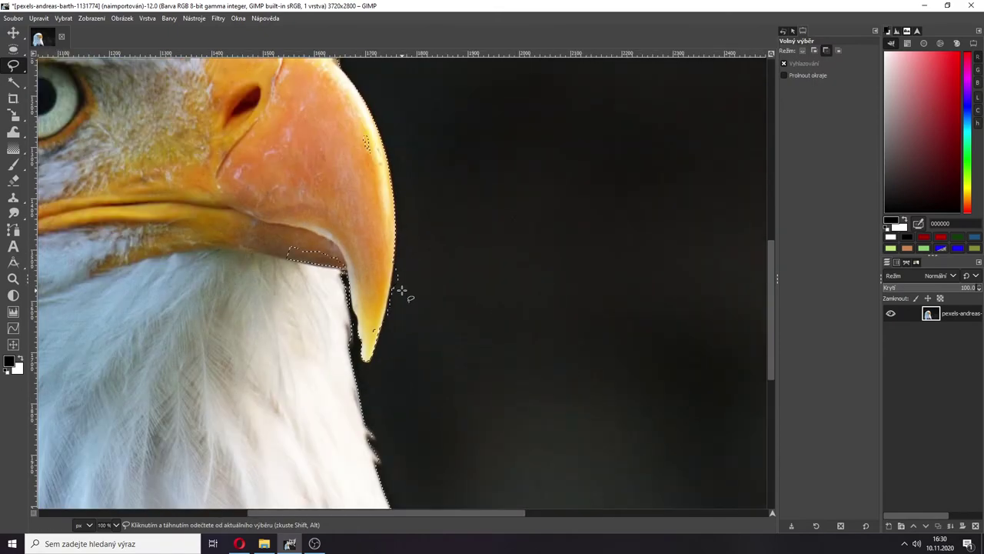
{"action": "scroll", "coordinate": [400, 286], "scroll_direction": "up", "scroll_amount": 3}
{"action": "scroll", "coordinate": [401, 290], "scroll_direction": "down", "scroll_amount": 3}
{"action": "scroll", "coordinate": [402, 289], "scroll_direction": "up", "scroll_amount": 3}
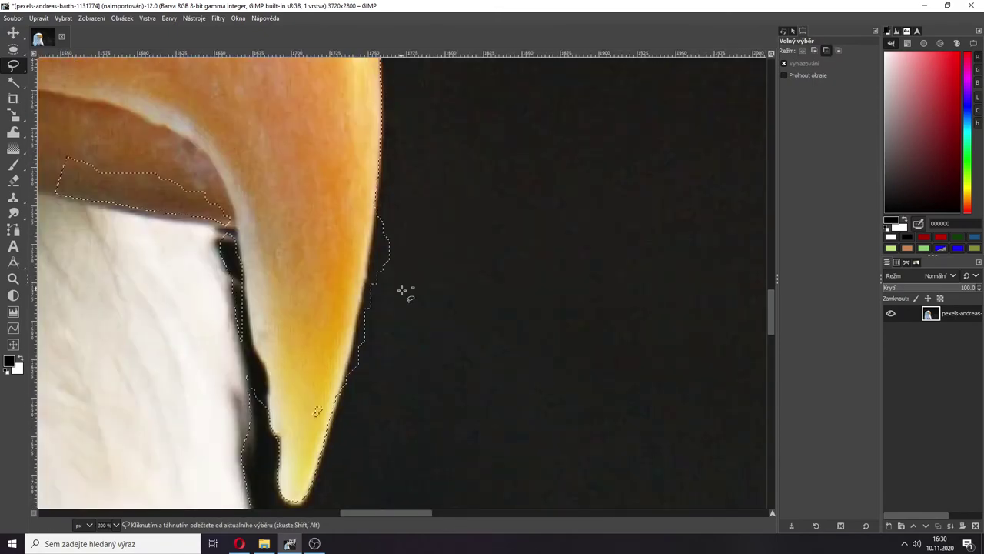
{"action": "scroll", "coordinate": [401, 290], "scroll_direction": "down", "scroll_amount": 3}
{"action": "scroll", "coordinate": [401, 290], "scroll_direction": "up", "scroll_amount": 2}
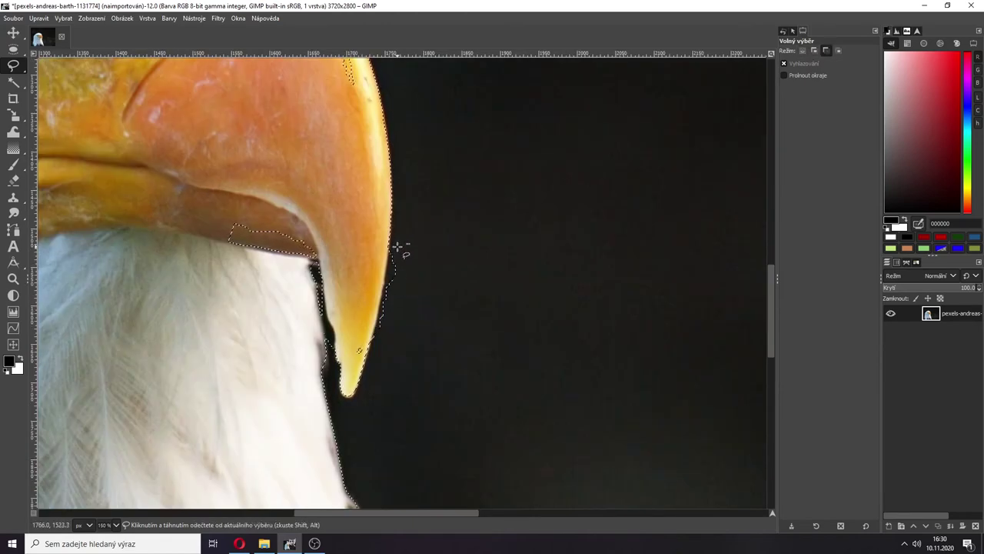
{"action": "key", "text": "ctrl"}
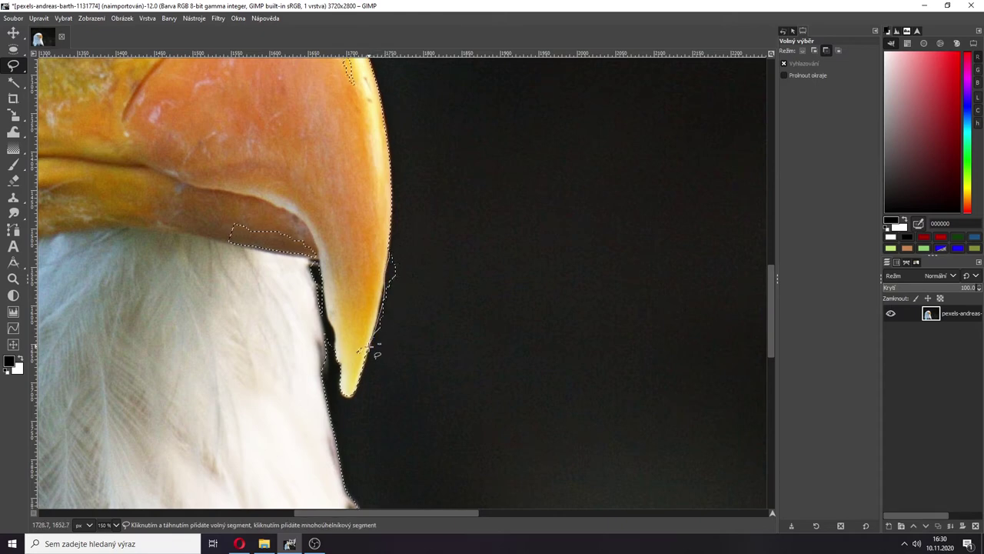
{"action": "left_click", "coordinate": [360, 350], "text": "ctrl"}
{"action": "left_click", "coordinate": [421, 354]}
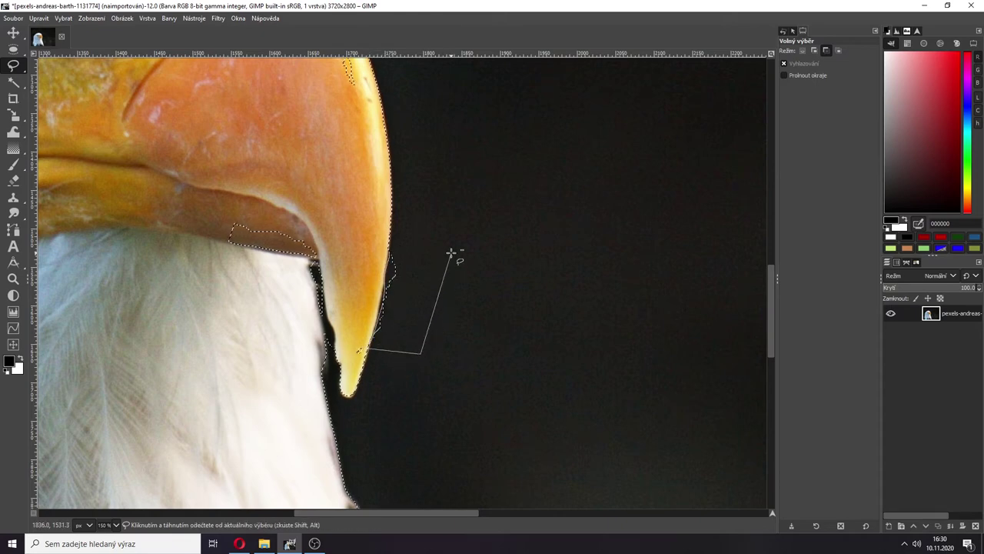
{"action": "left_click", "coordinate": [451, 252]}
{"action": "left_click", "coordinate": [390, 251], "text": "ctrl"}
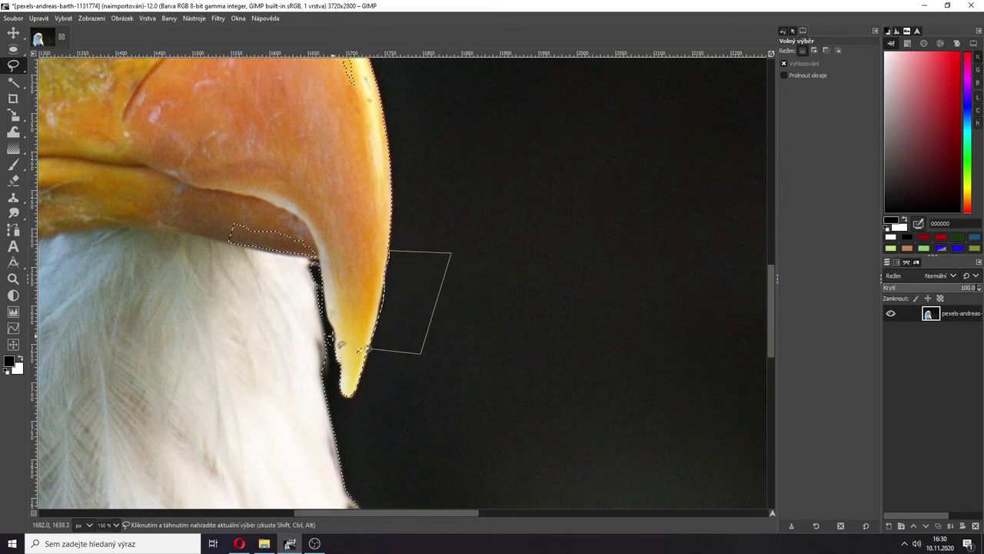
{"action": "key", "text": "Return"}
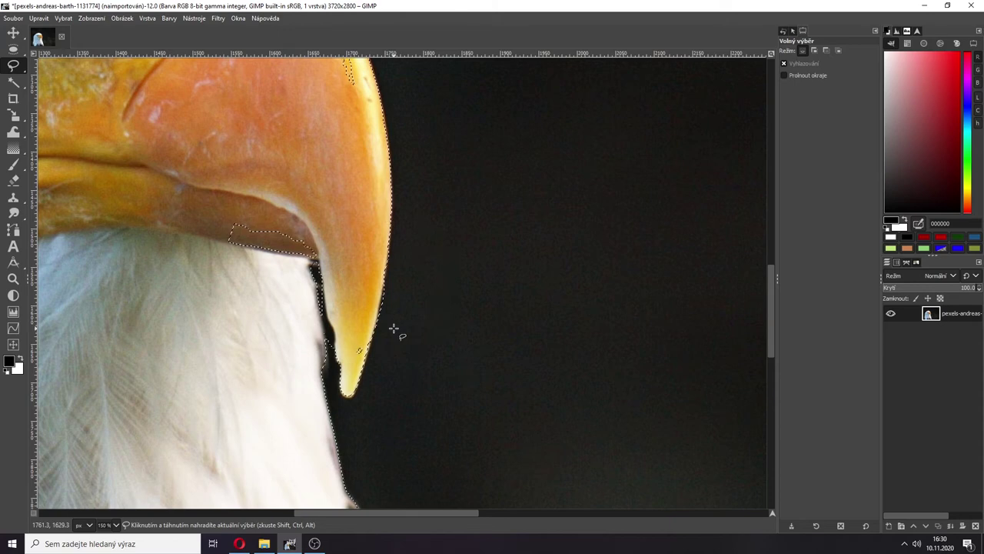
Step: Subtract the dark gap between the beak's hooked tip and the white neck feathers with Free Select
{"action": "left_click", "coordinate": [327, 337], "text": "ctrl"}
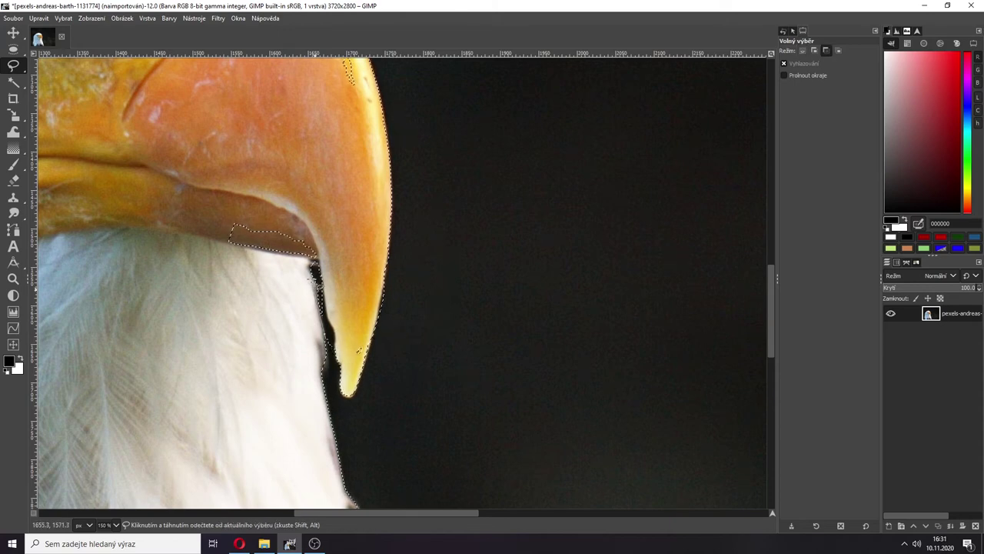
{"action": "left_click", "coordinate": [312, 268]}
{"action": "key", "text": "Return"}
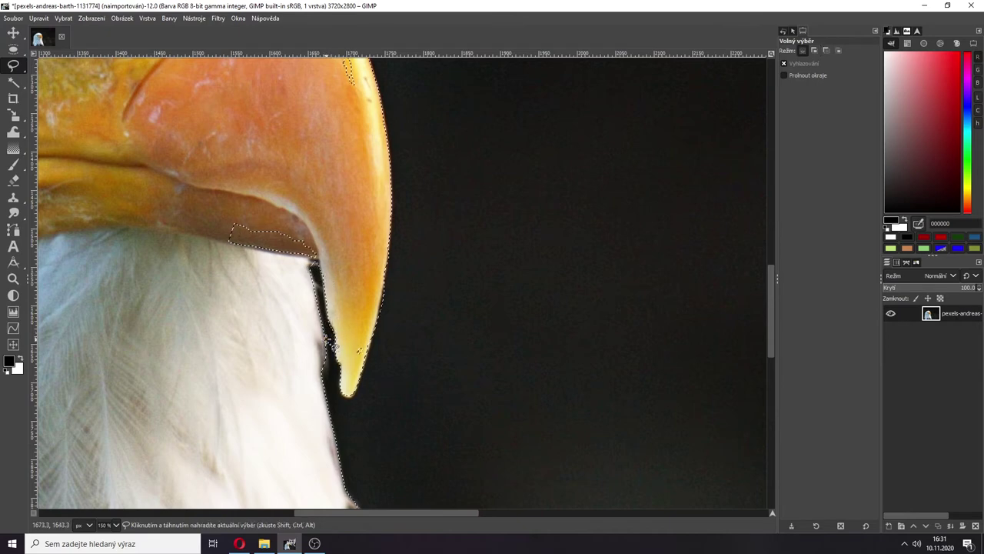
{"action": "key", "text": "ctrl"}
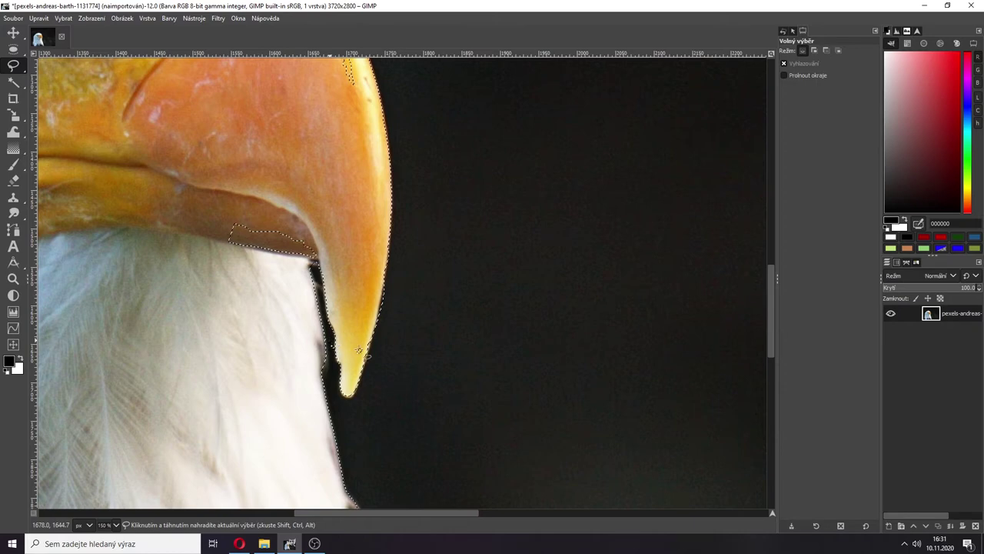
{"action": "key", "text": "ctrl"}
Step: Add the small patch inside the beak tip and the brown patch of the lower beak to the selection with Free Select
{"action": "key", "text": "shift"}
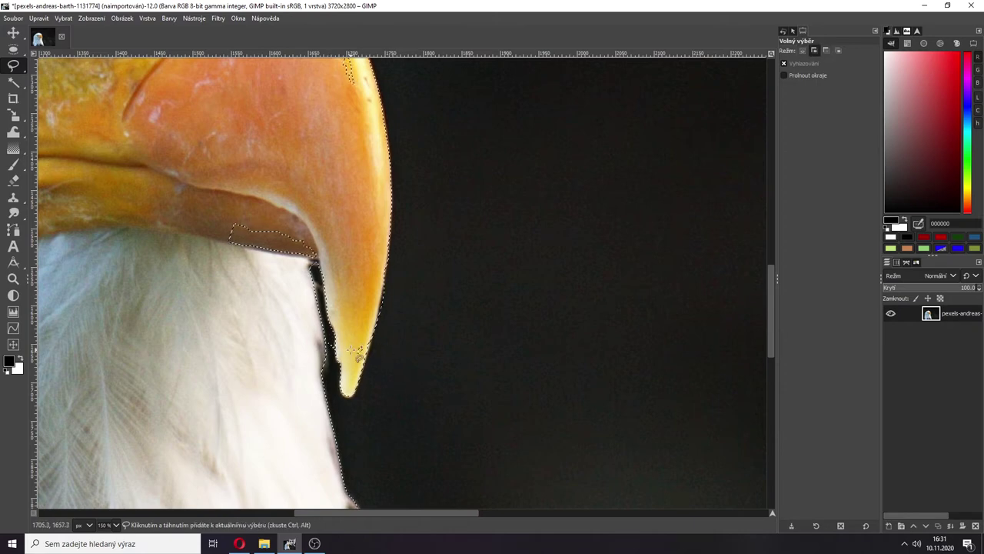
{"action": "left_click", "coordinate": [354, 350], "text": "shift"}
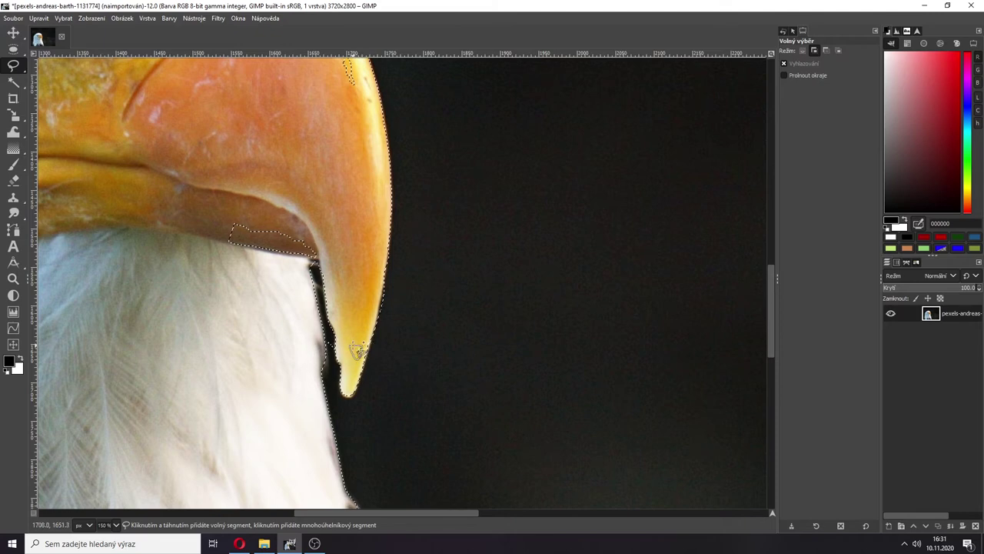
{"action": "key", "text": "ctrl+z"}
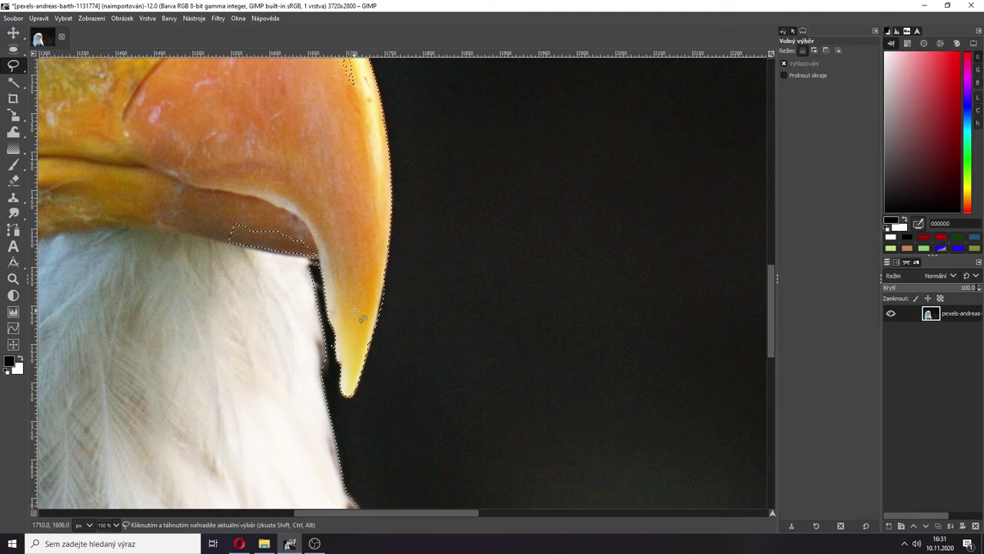
{"action": "left_click", "coordinate": [813, 51]}
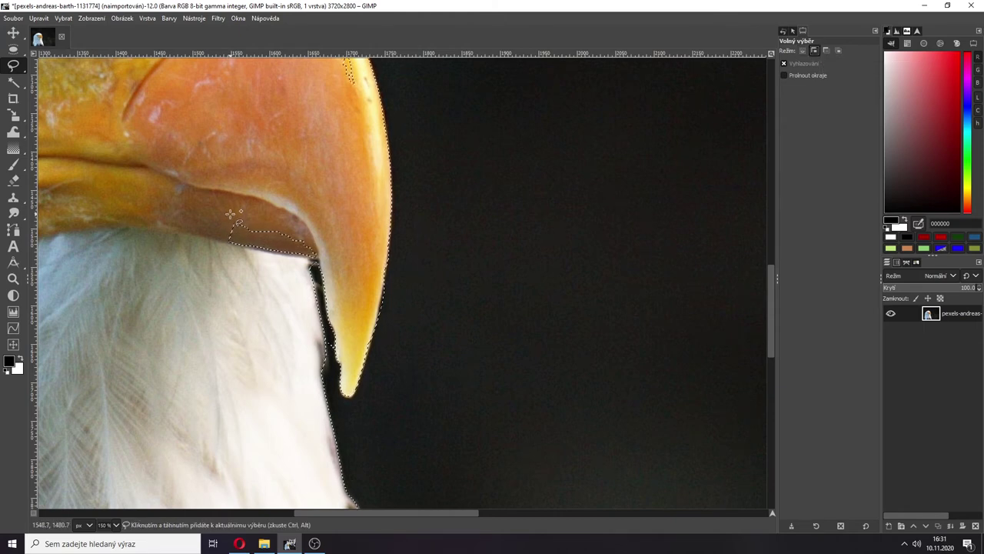
{"action": "left_click_drag", "start_coordinate": [225, 216], "coordinate": [229, 240]}
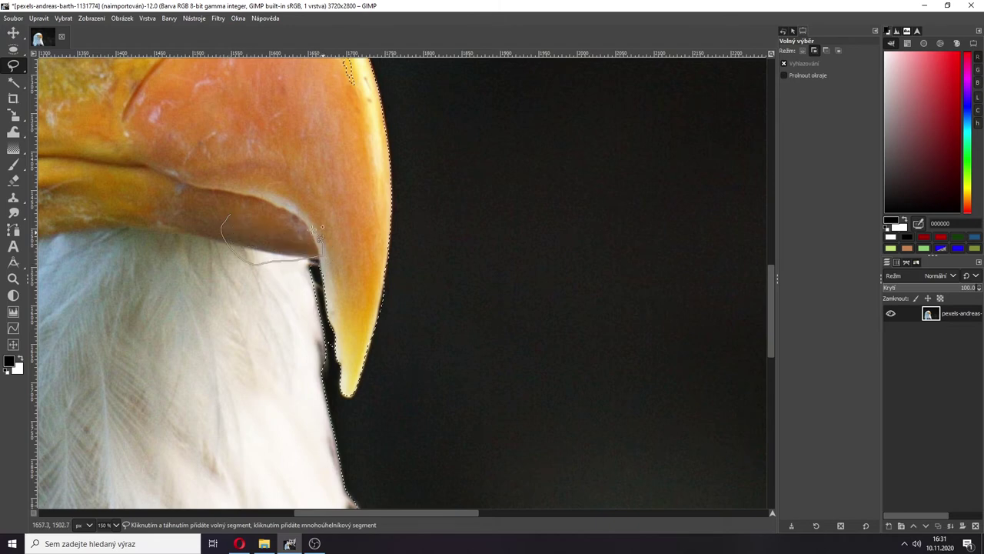
{"action": "left_click", "coordinate": [227, 216]}
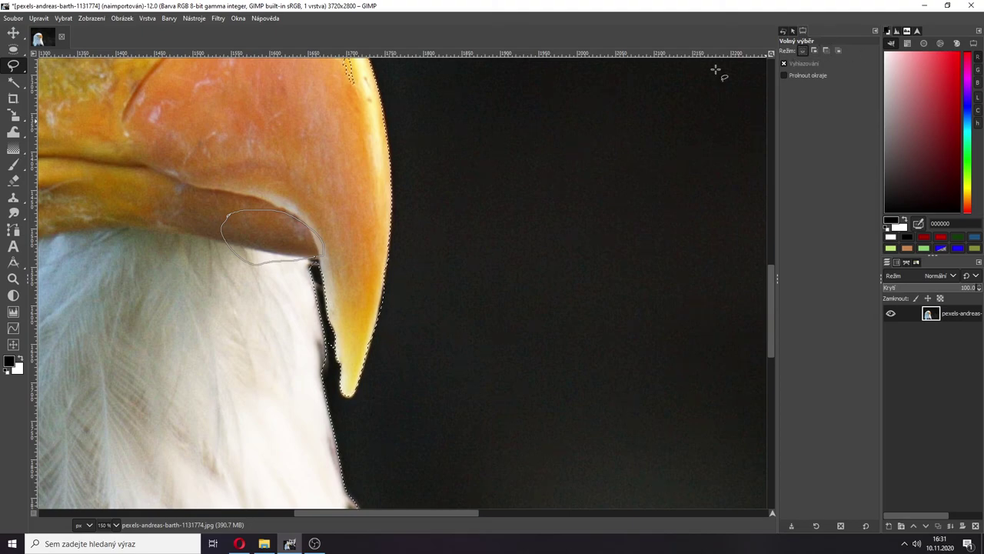
Step: Add the leftover spots above the eye and near the beak's outer edge to the selection with Free Select in add mode
{"action": "scroll", "coordinate": [248, 238], "scroll_direction": "down", "scroll_amount": 4, "text": "ctrl"}
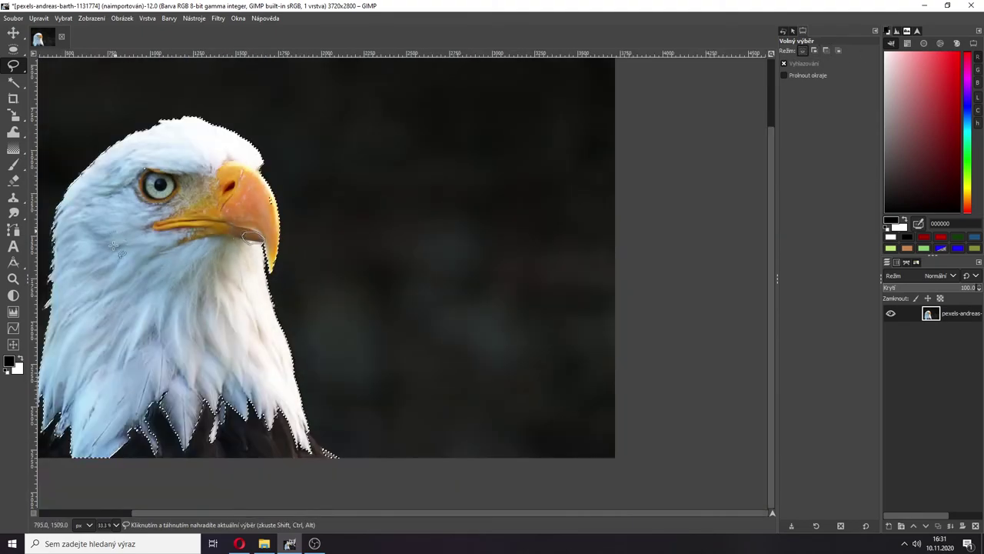
{"action": "scroll", "coordinate": [113, 308], "scroll_direction": "up", "scroll_amount": 1, "text": "ctrl"}
{"action": "scroll", "coordinate": [197, 354], "scroll_direction": "down", "scroll_amount": 1, "text": "ctrl"}
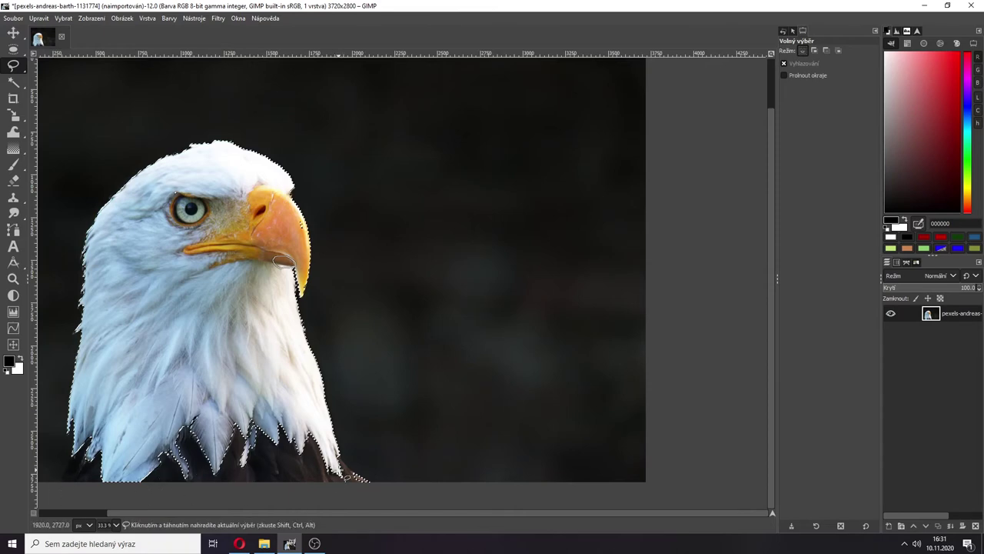
{"action": "scroll", "coordinate": [338, 473], "scroll_direction": "up", "scroll_amount": 2, "text": "ctrl"}
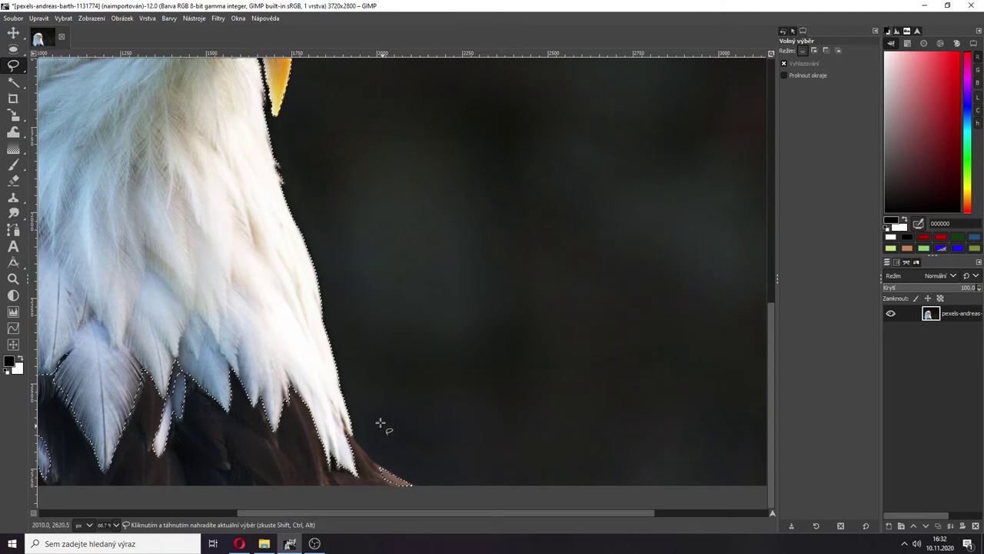
{"action": "left_click", "coordinate": [815, 48]}
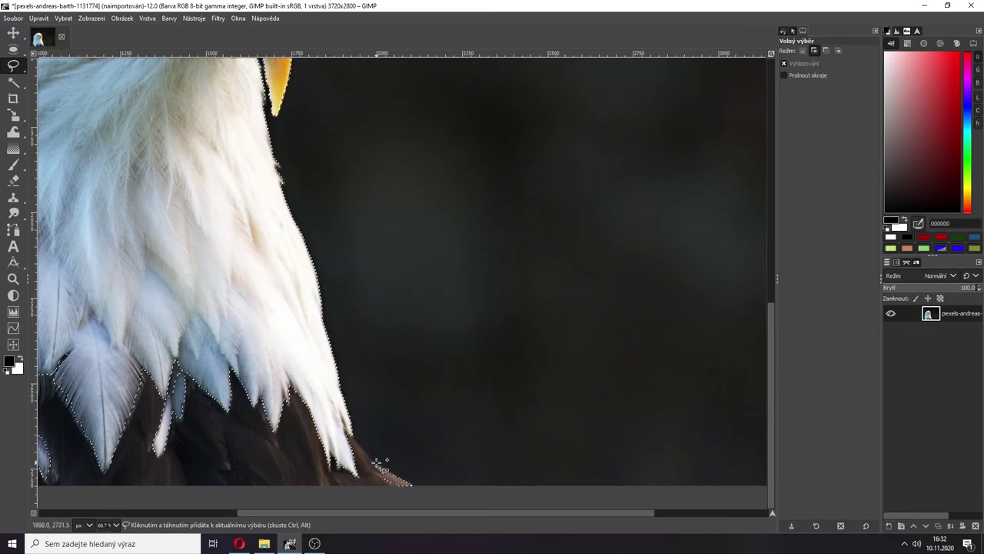
{"action": "scroll", "coordinate": [369, 454], "scroll_direction": "down", "scroll_amount": 4}
{"action": "scroll", "coordinate": [189, 273], "scroll_direction": "up", "scroll_amount": 2}
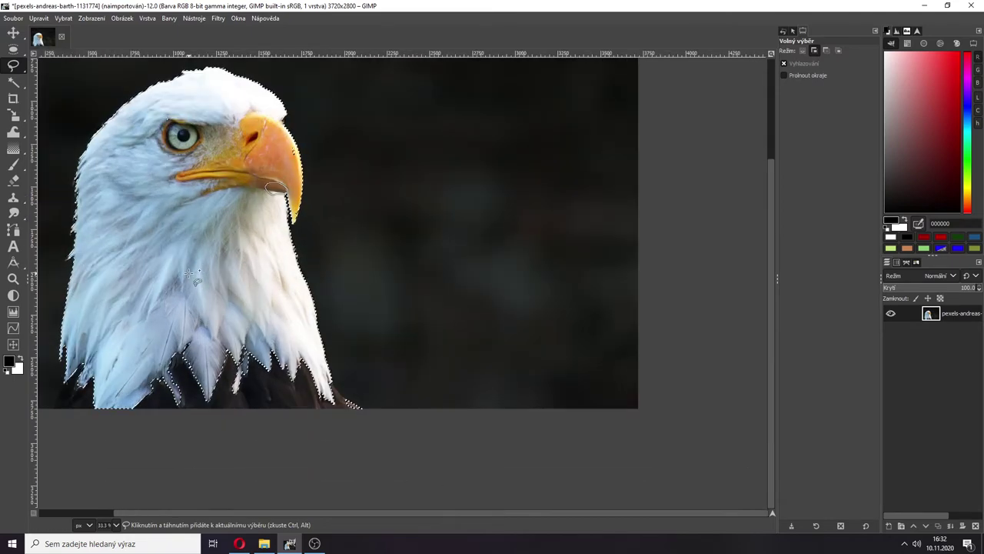
{"action": "scroll", "coordinate": [230, 193], "scroll_direction": "left", "scroll_amount": 3}
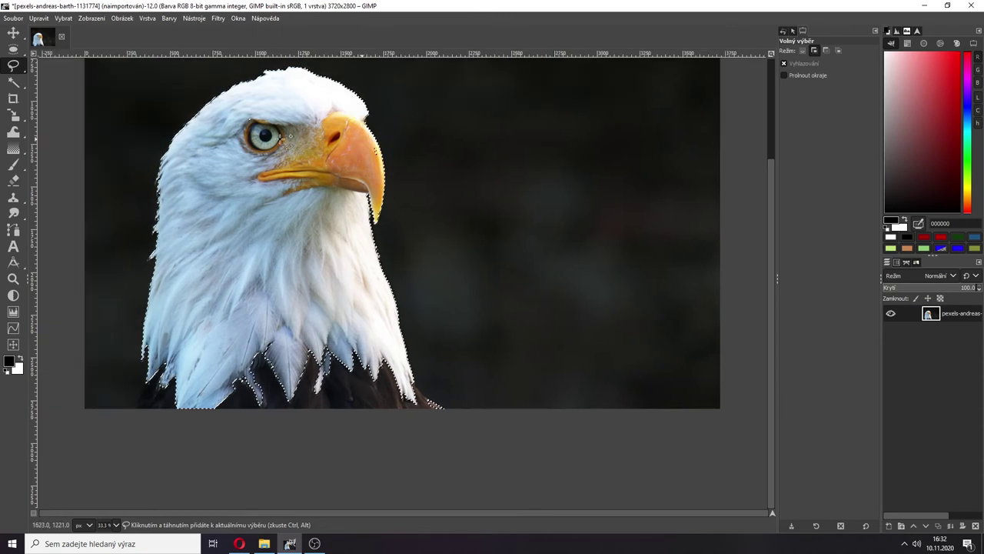
{"action": "scroll", "coordinate": [248, 101], "scroll_direction": "up", "scroll_amount": 1}
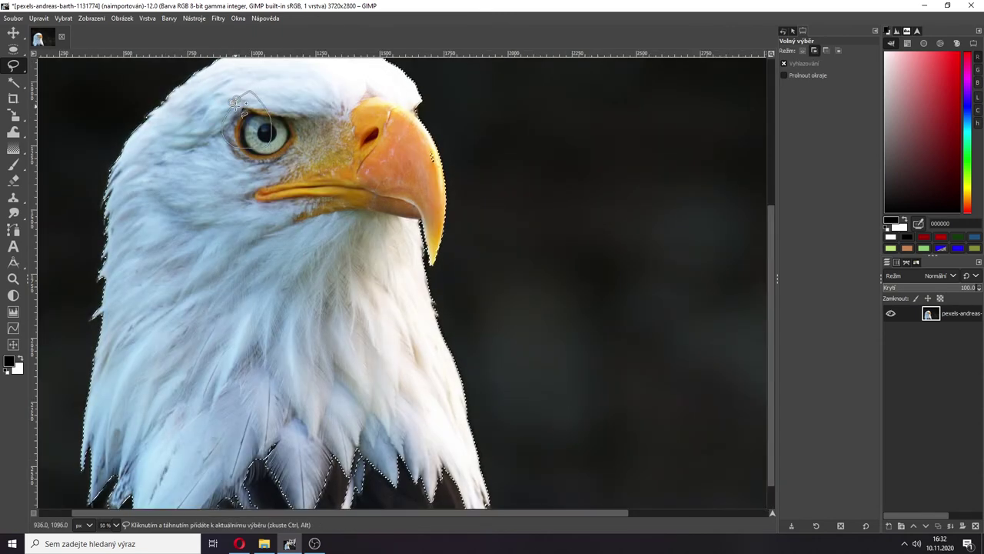
{"action": "left_click", "coordinate": [424, 159]}
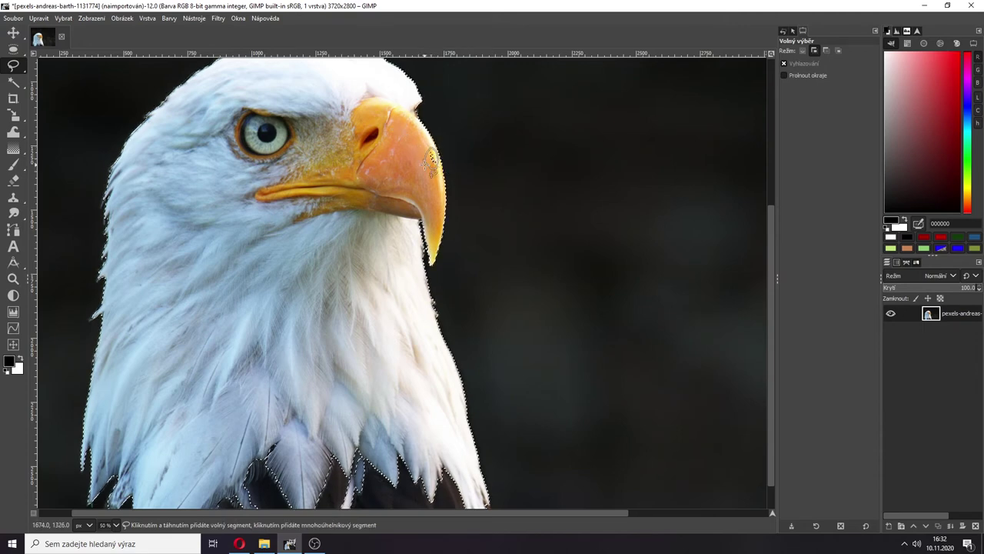
Step: Add the dark body feathers along the image's lower edge to the selection with Free Select, and copy the selected eagle
{"action": "left_click", "coordinate": [814, 51]}
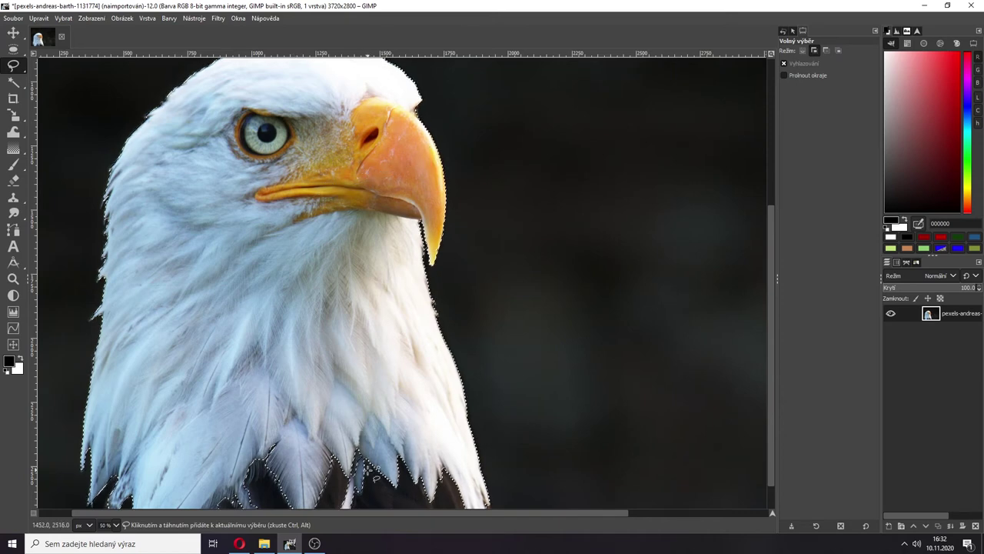
{"action": "scroll", "coordinate": [350, 469], "scroll_direction": "down", "scroll_amount": 2}
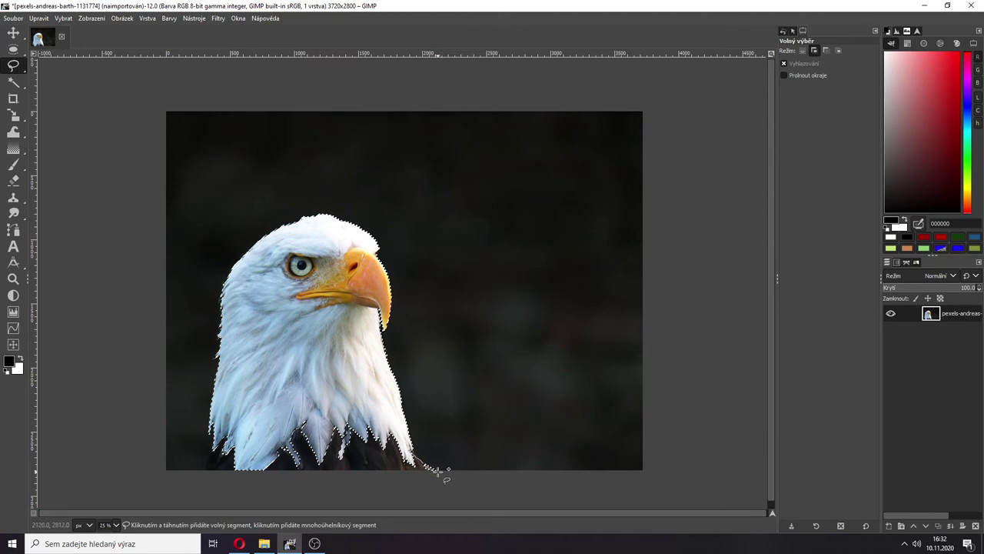
{"action": "left_click", "coordinate": [438, 472]}
{"action": "left_click", "coordinate": [186, 484]}
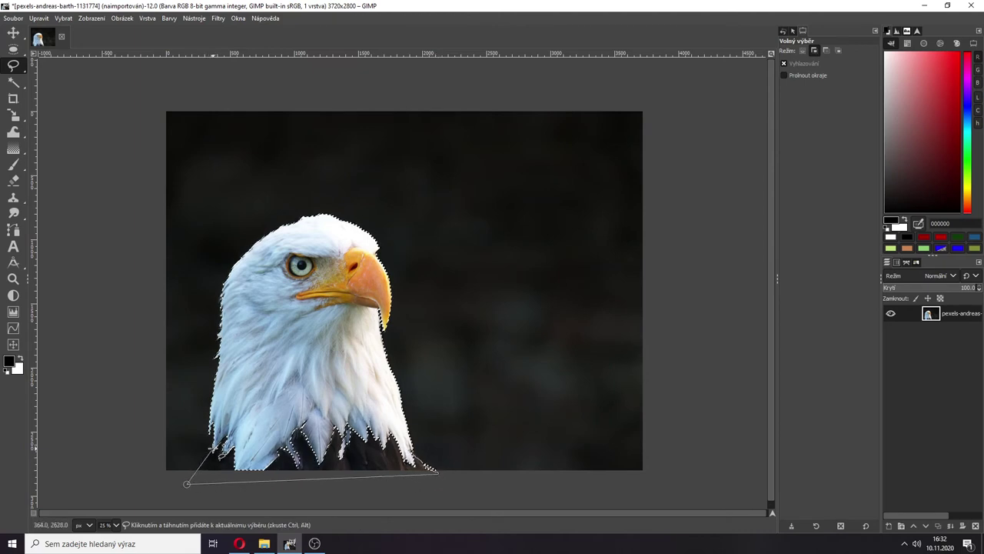
{"action": "left_click", "coordinate": [243, 388]}
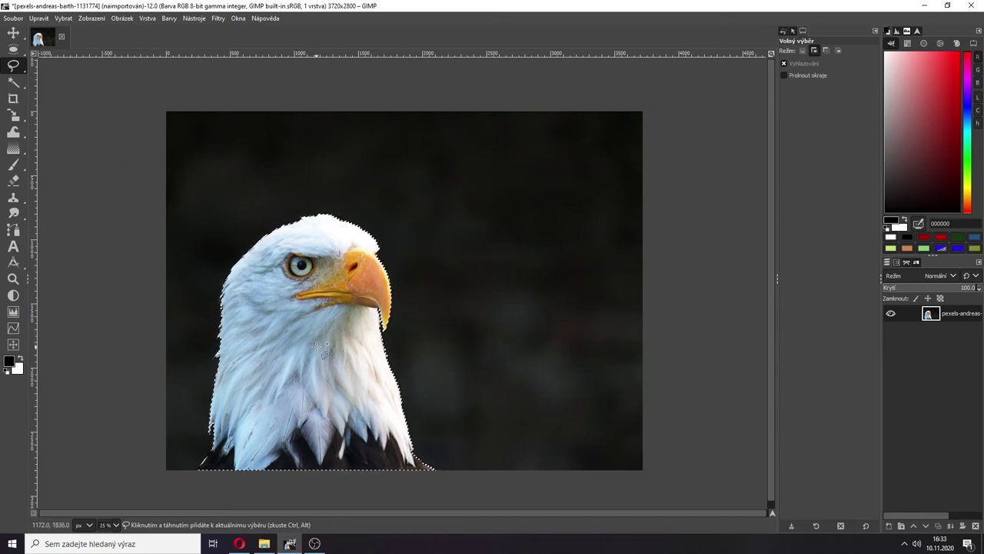
{"action": "key", "text": "ctrl"}
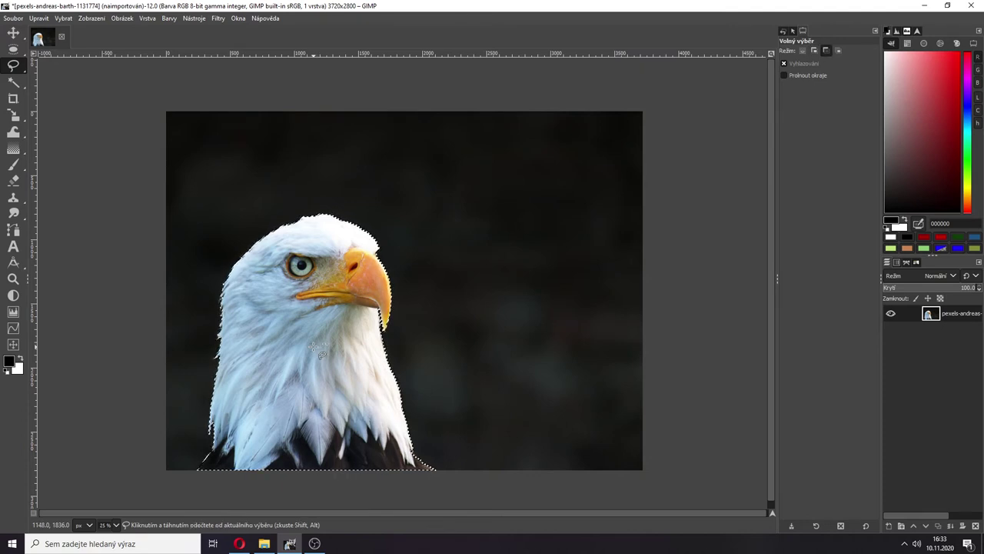
{"action": "key", "text": "ctrl+c"}
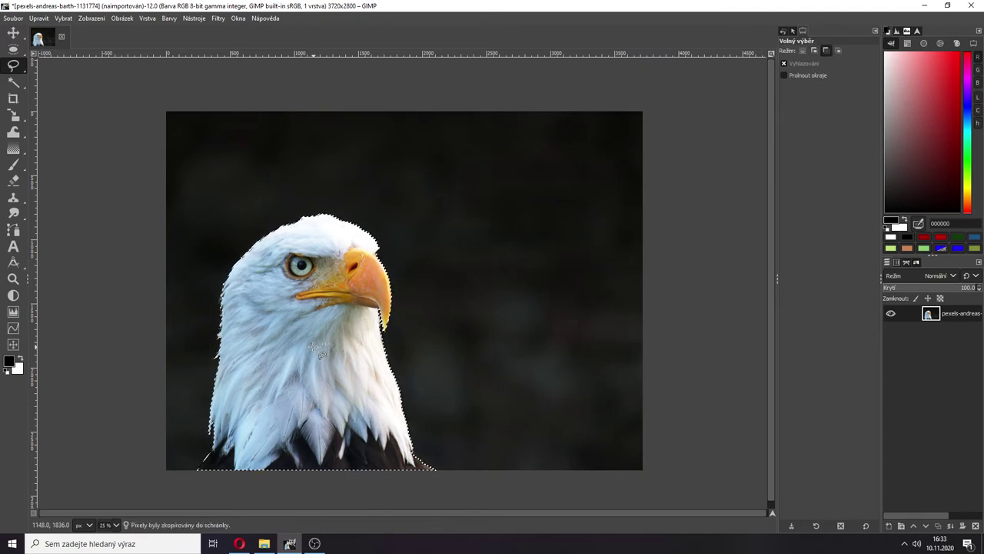
Step: Try pasting the copied eagle onto a new layer with the original photo layer hidden, and undo the paste
{"action": "key", "text": "ctrl+v"}
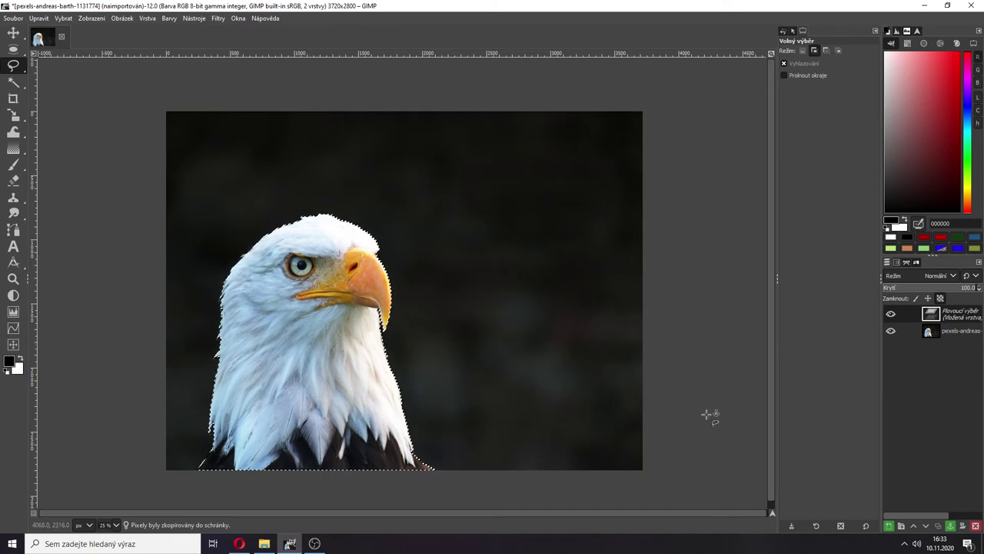
{"action": "left_click", "coordinate": [889, 526]}
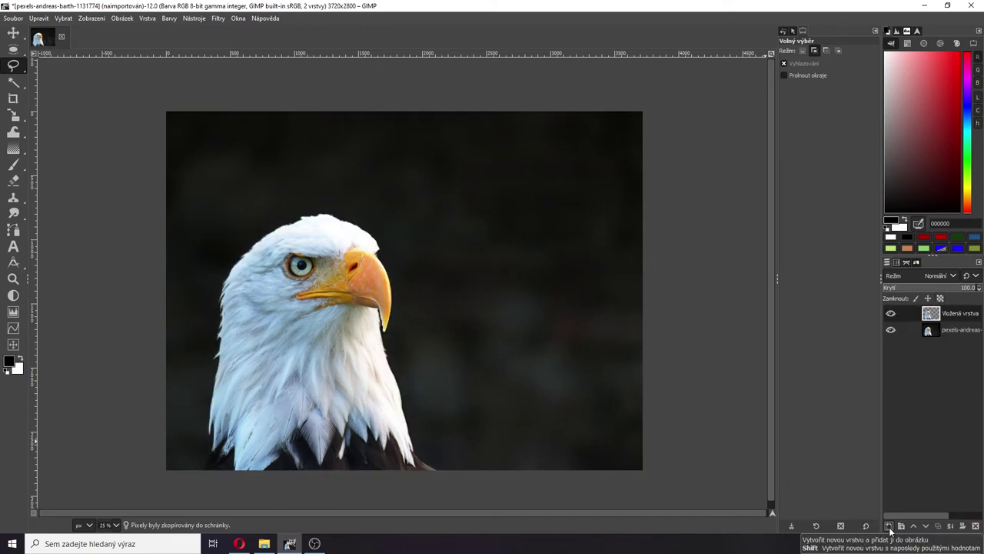
{"action": "left_click", "coordinate": [891, 331]}
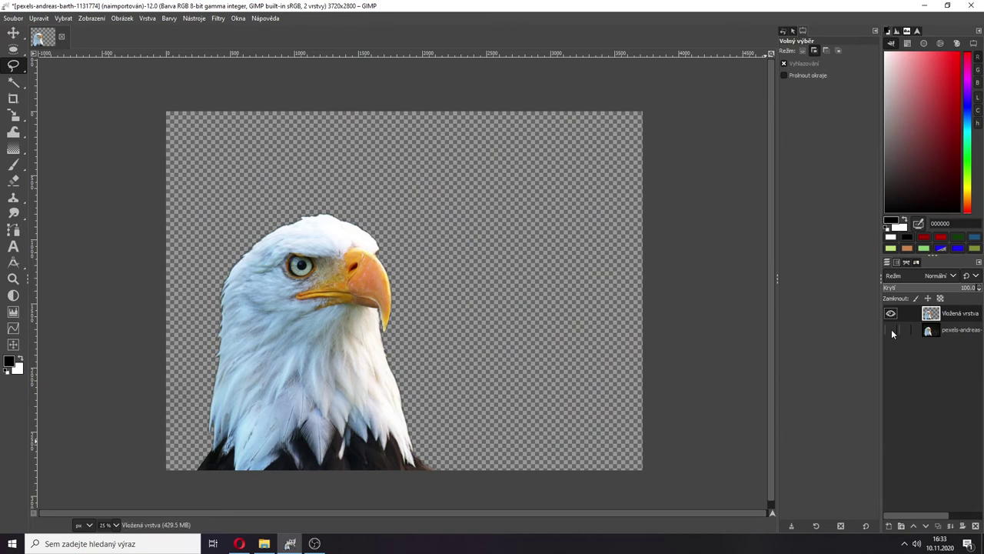
{"action": "left_click", "coordinate": [891, 330]}
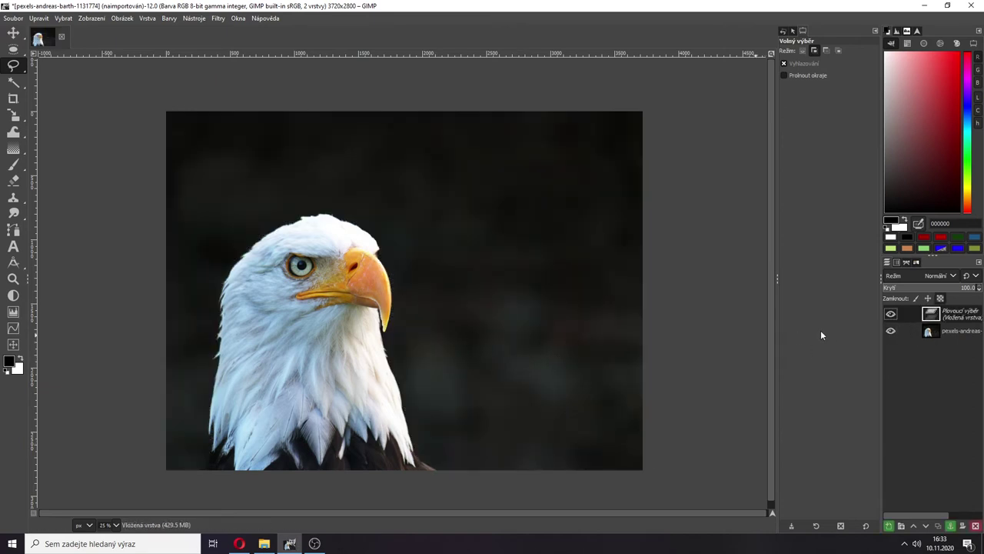
{"action": "key", "text": "ctrl+h"}
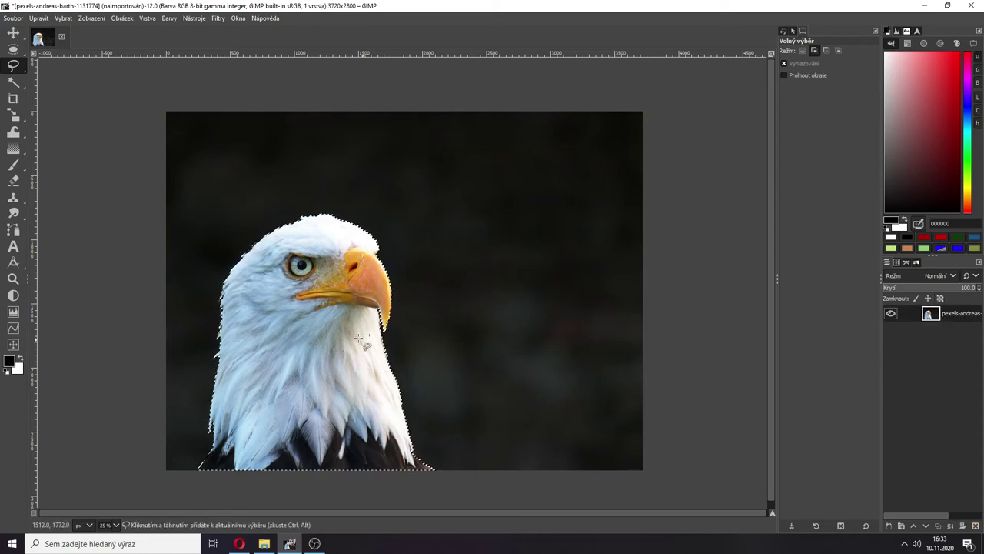
Step: Copy the selected eagle again, paste it onto a new layer, toggle the original photo's visibility, and undo back to the selection
{"action": "right_click", "coordinate": [296, 326]}
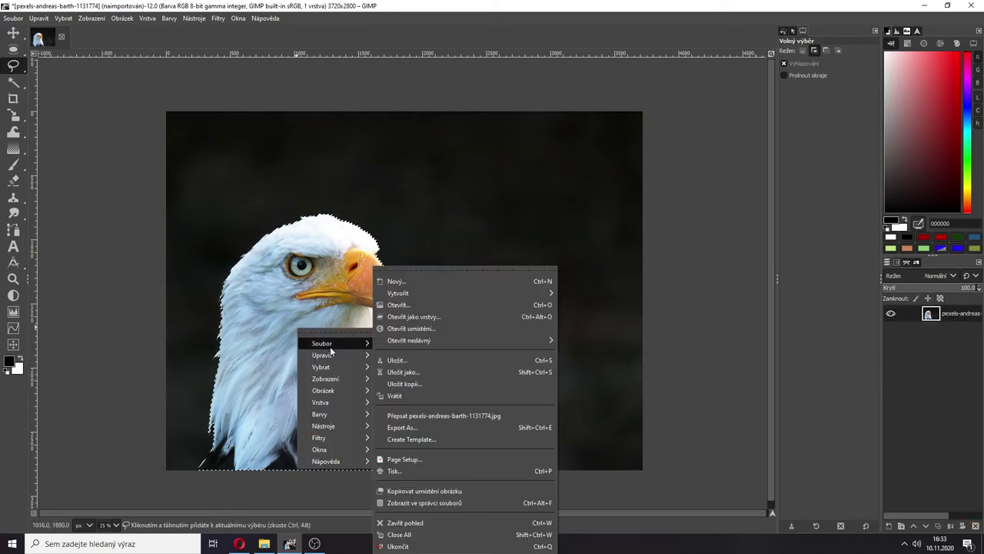
{"action": "mouse_move", "coordinate": [330, 354]}
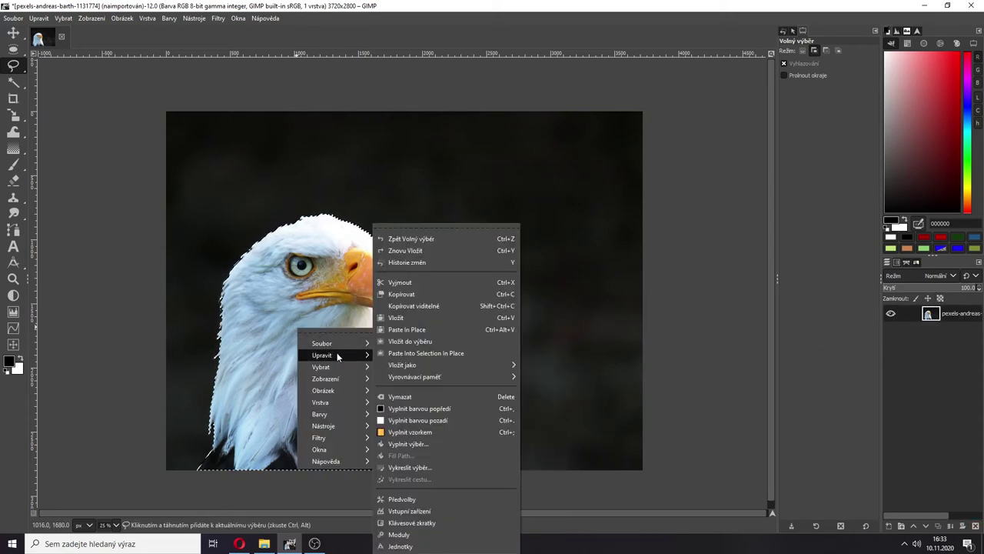
{"action": "left_click", "coordinate": [412, 294]}
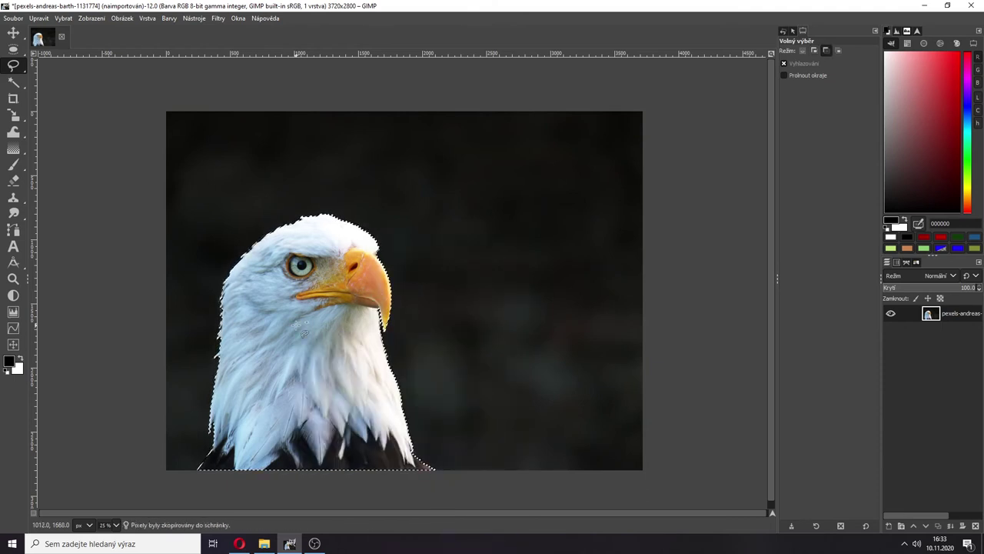
{"action": "key", "text": "ctrl+v"}
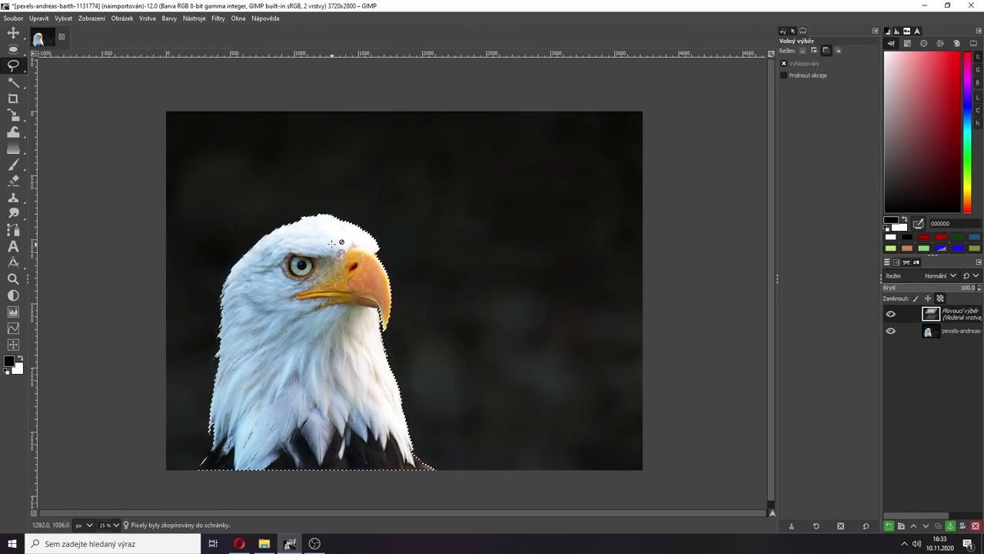
{"action": "left_click", "coordinate": [889, 525]}
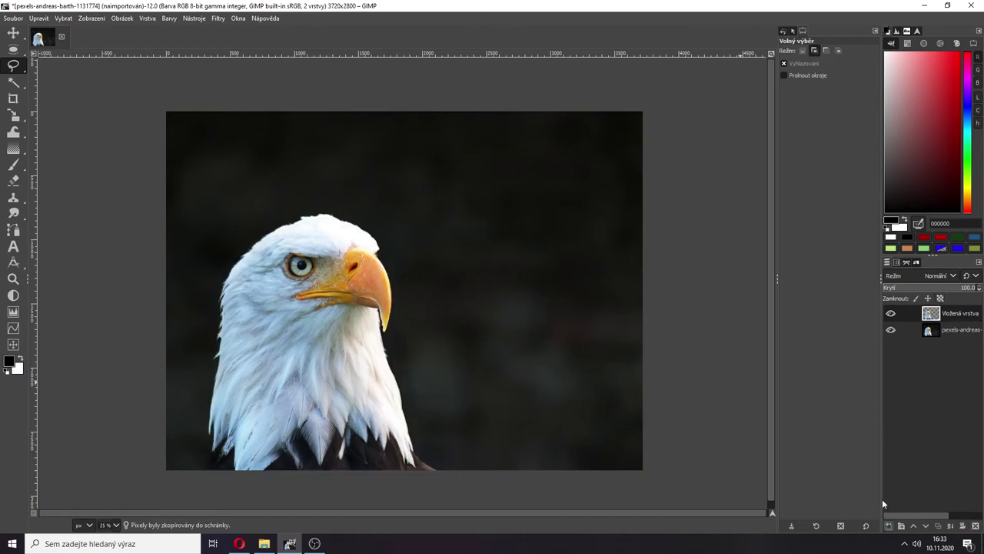
{"action": "left_click", "coordinate": [891, 330]}
{"action": "left_click", "coordinate": [890, 330]}
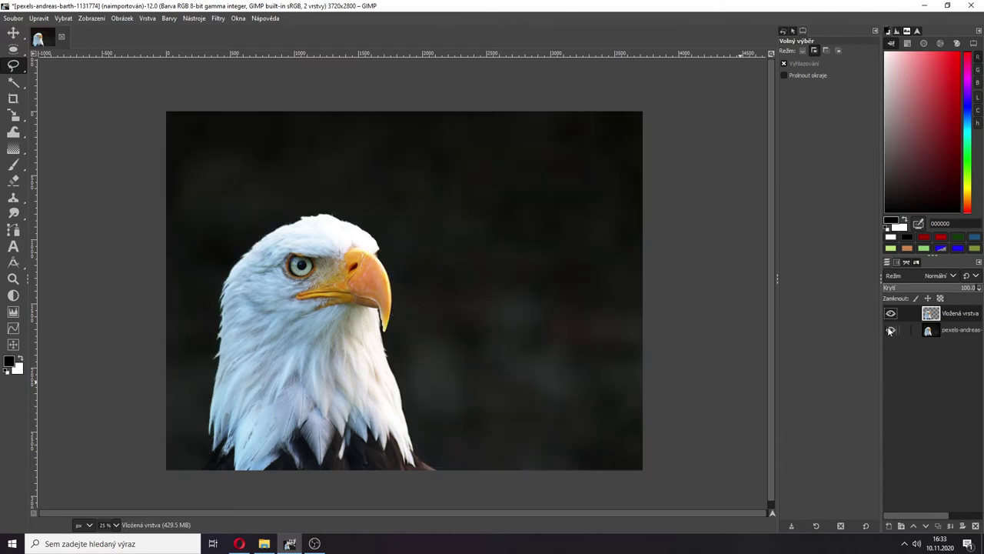
{"action": "key", "text": "ctrl+z"}
{"action": "key", "text": "ctrl+z"}
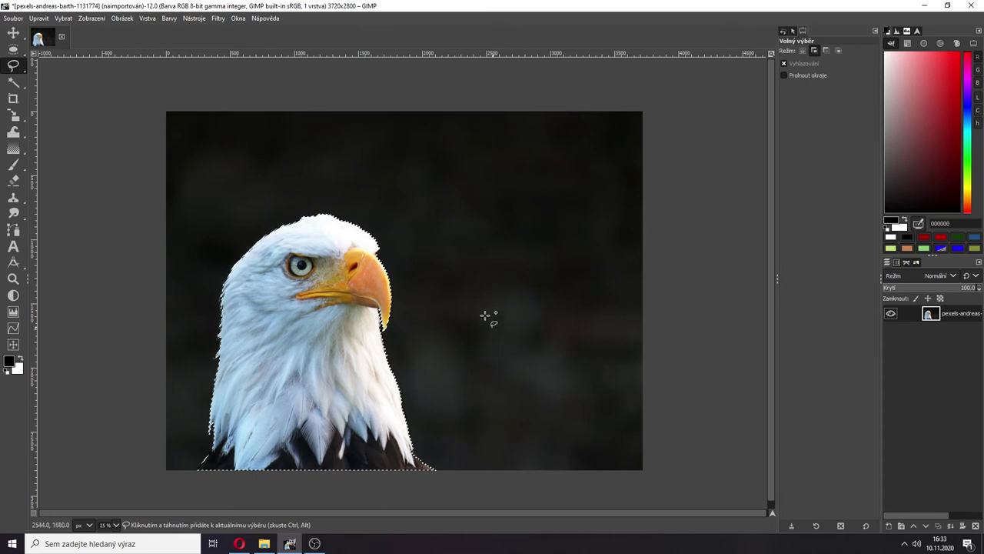
Step: Try a Hue-Chroma adjustment on the selected eagle with Hue 111.43 and Chroma -11.43, and cancel it
{"action": "left_click", "coordinate": [168, 19]}
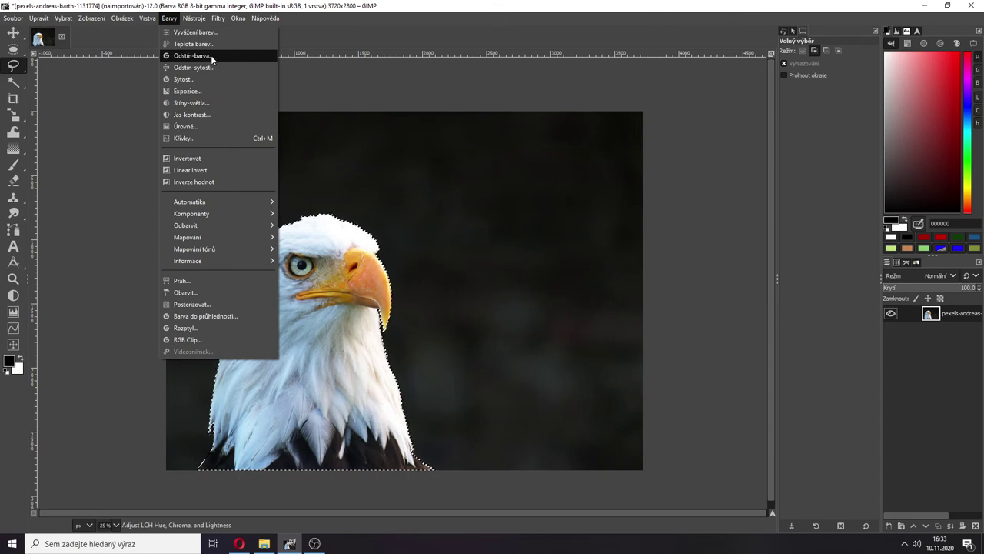
{"action": "left_click", "coordinate": [208, 55]}
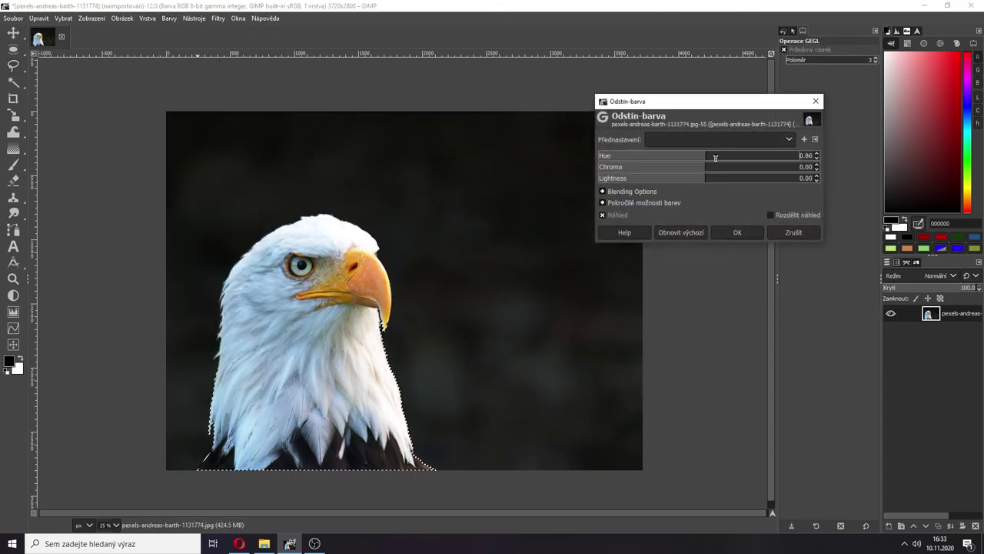
{"action": "left_click_drag", "start_coordinate": [715, 157], "coordinate": [743, 154]}
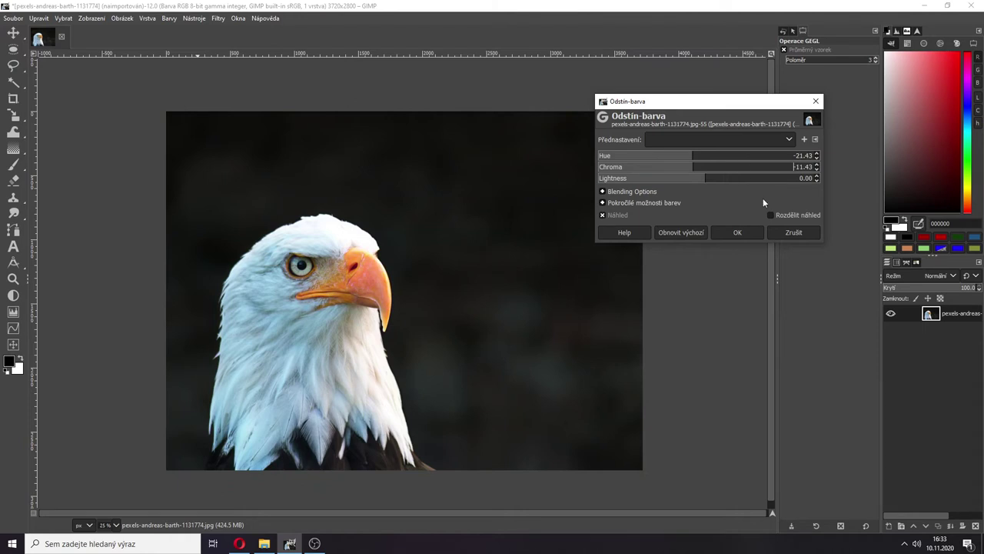
{"action": "left_click", "coordinate": [743, 154]}
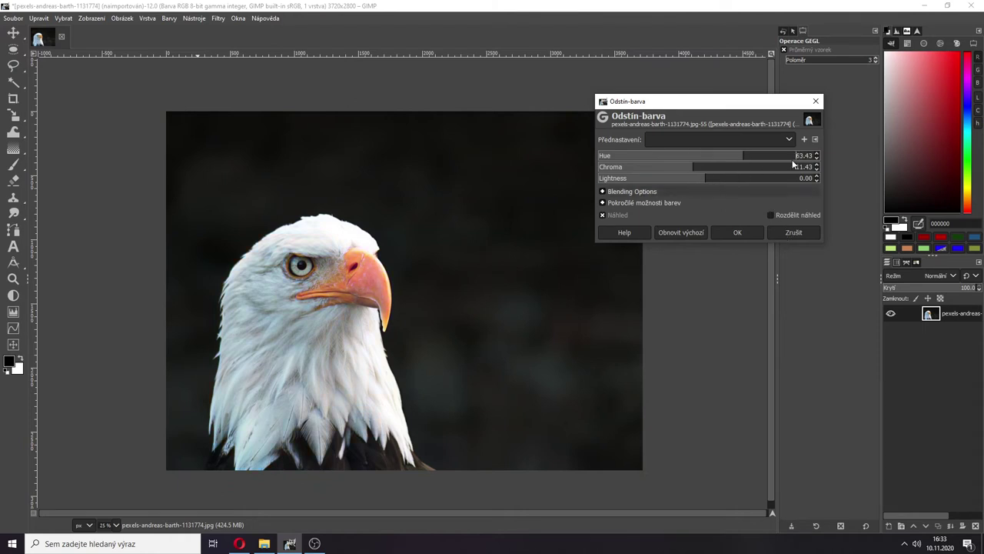
{"action": "left_click", "coordinate": [772, 156]}
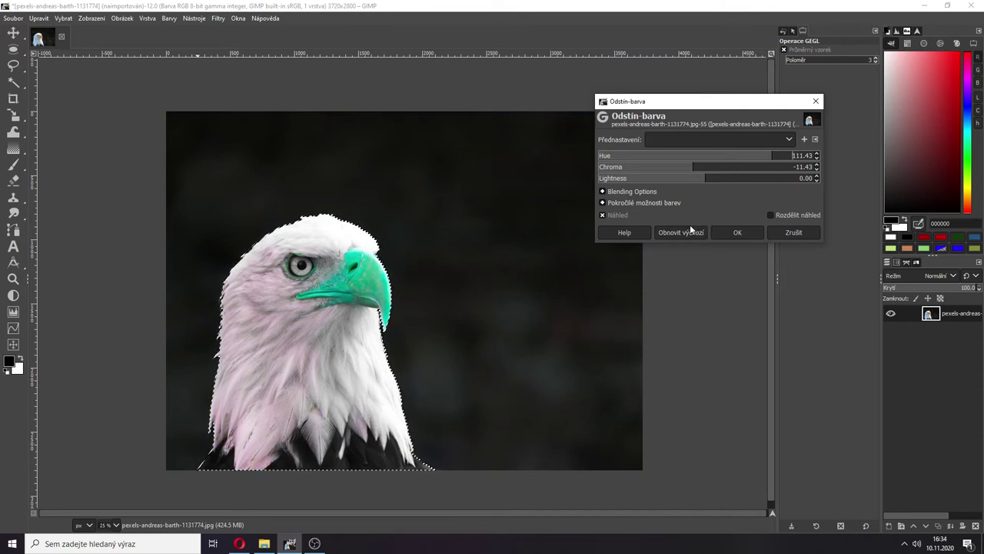
{"action": "left_click", "coordinate": [792, 232]}
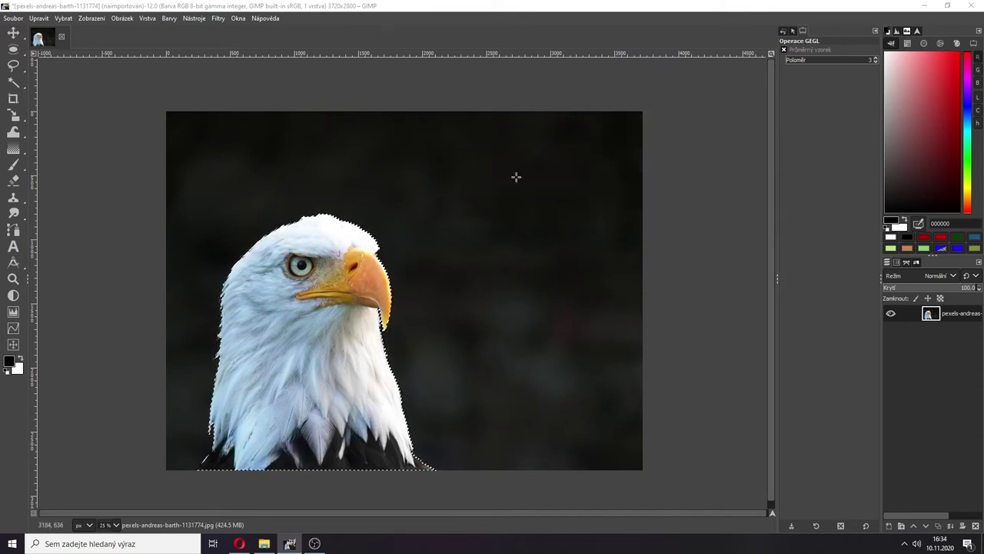
Step: Try shifting the red primary's hue to 63.3 on the selected eagle with Hue-Saturation, and discard it
{"action": "left_click", "coordinate": [162, 19]}
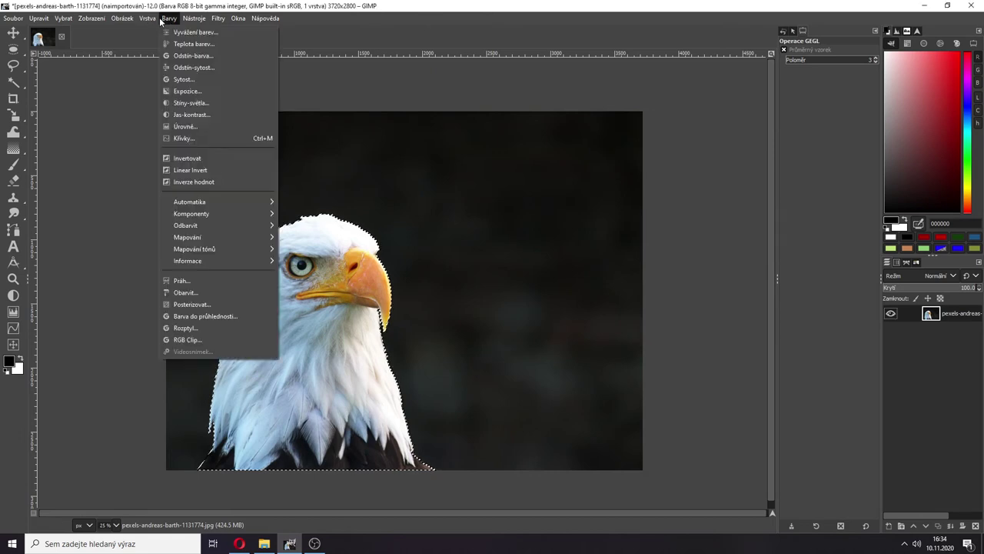
{"action": "left_click", "coordinate": [193, 67]}
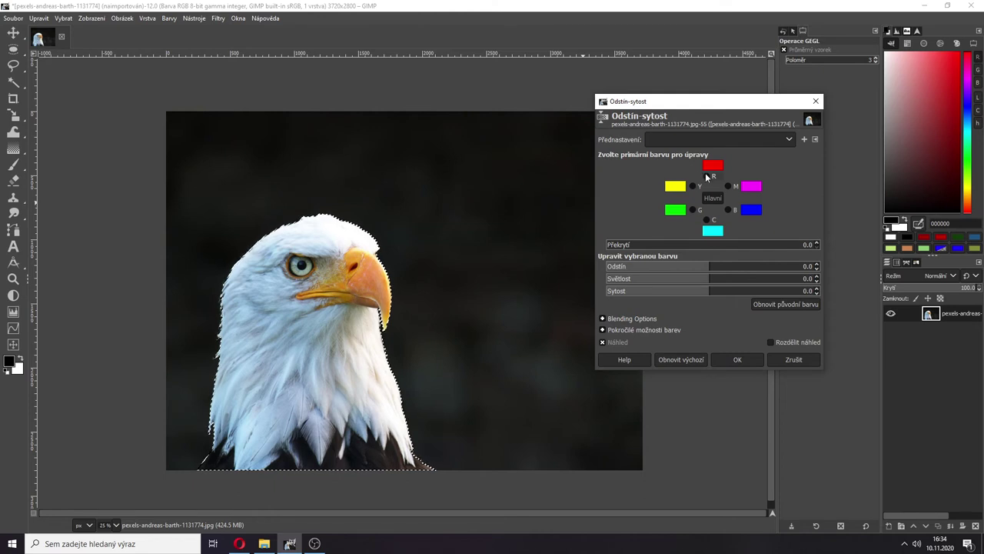
{"action": "left_click_drag", "start_coordinate": [712, 266], "coordinate": [746, 266]}
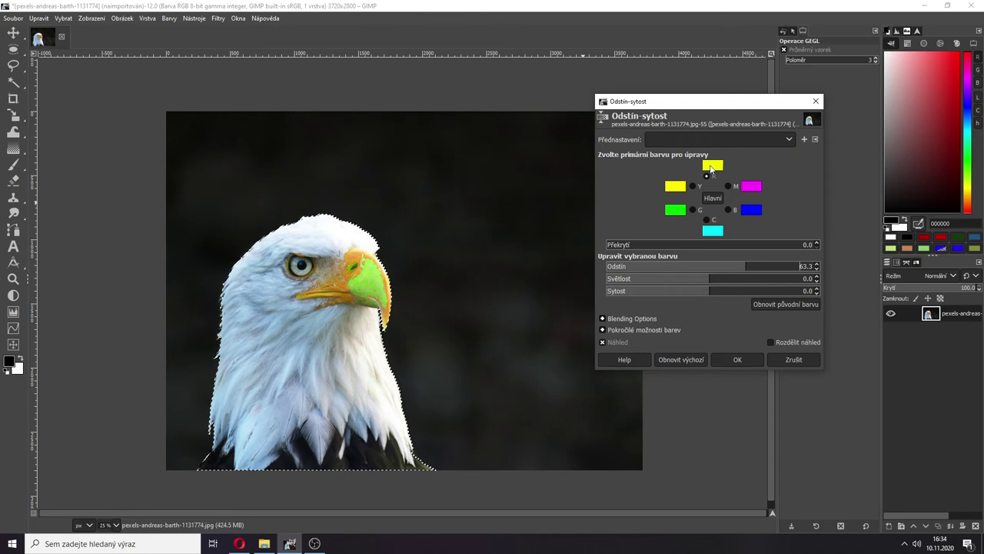
{"action": "left_click", "coordinate": [816, 101]}
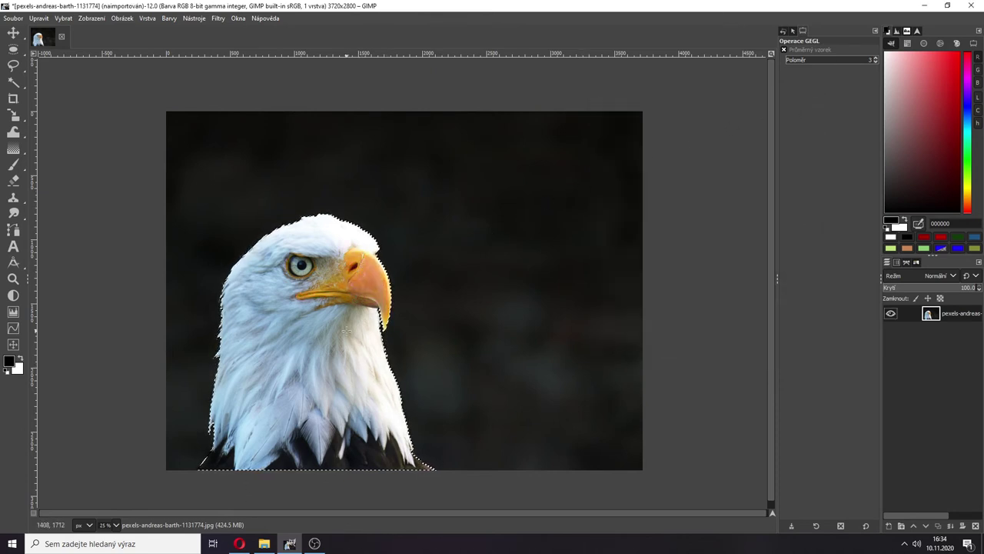
Step: Try Brightness-Contrast on the selected eagle with brightness 71 and contrast -61, and cancel it
{"action": "left_click", "coordinate": [170, 19]}
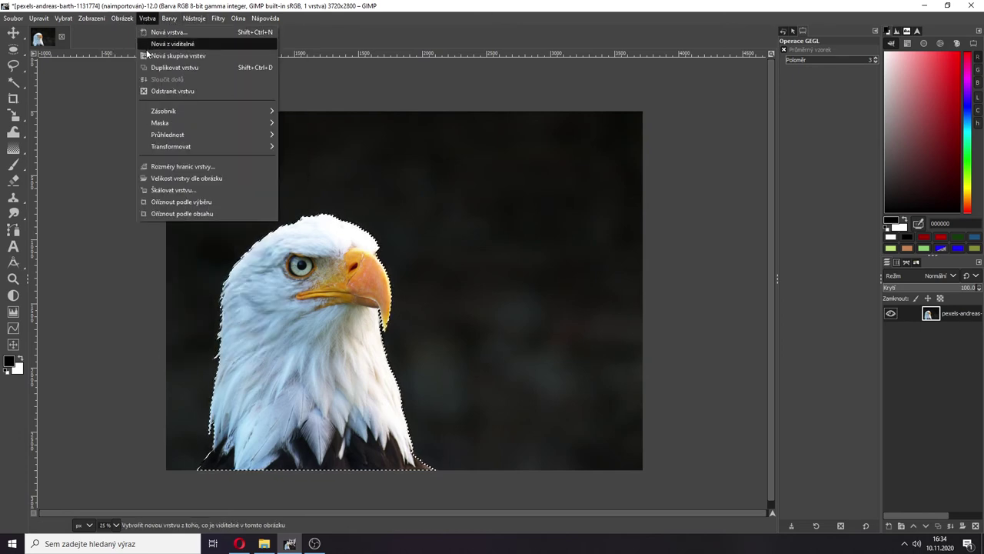
{"action": "mouse_move", "coordinate": [168, 19]}
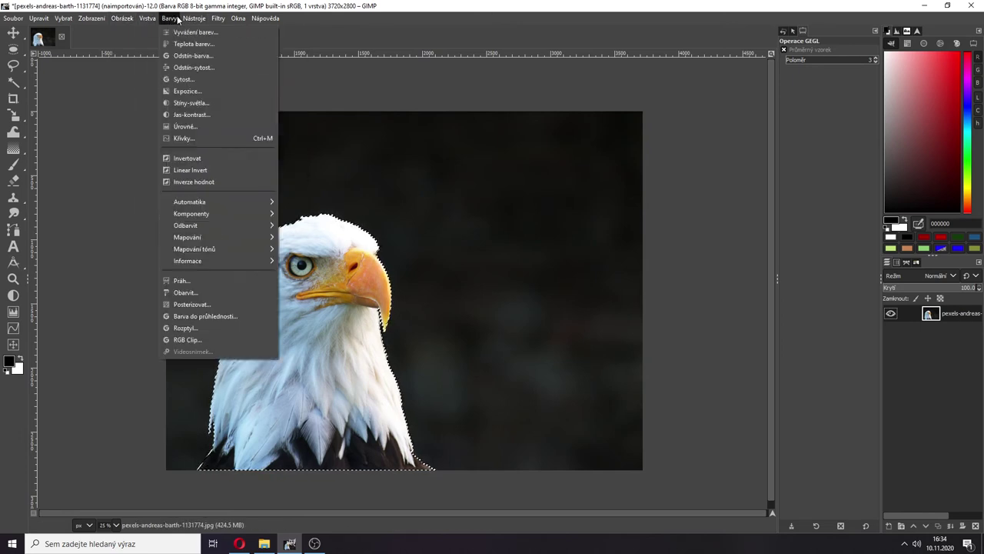
{"action": "left_click", "coordinate": [187, 114]}
{"action": "left_click", "coordinate": [714, 151]}
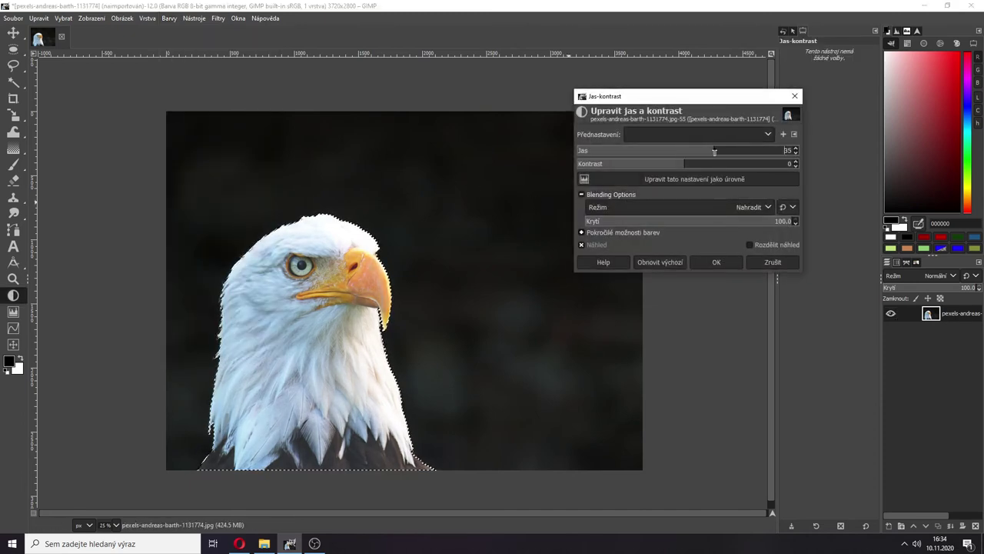
{"action": "left_click_drag", "start_coordinate": [723, 152], "coordinate": [736, 151]}
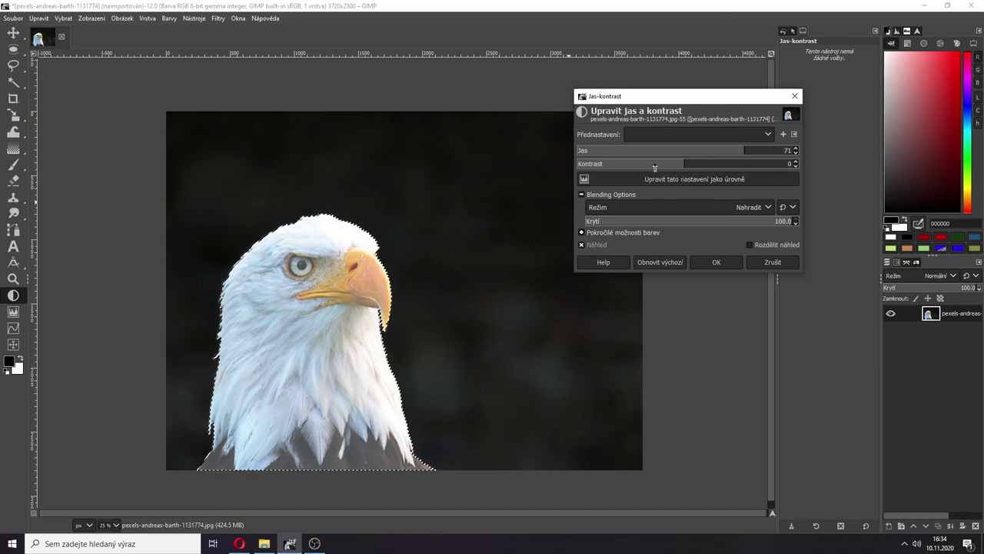
{"action": "left_click_drag", "start_coordinate": [653, 164], "coordinate": [633, 165]}
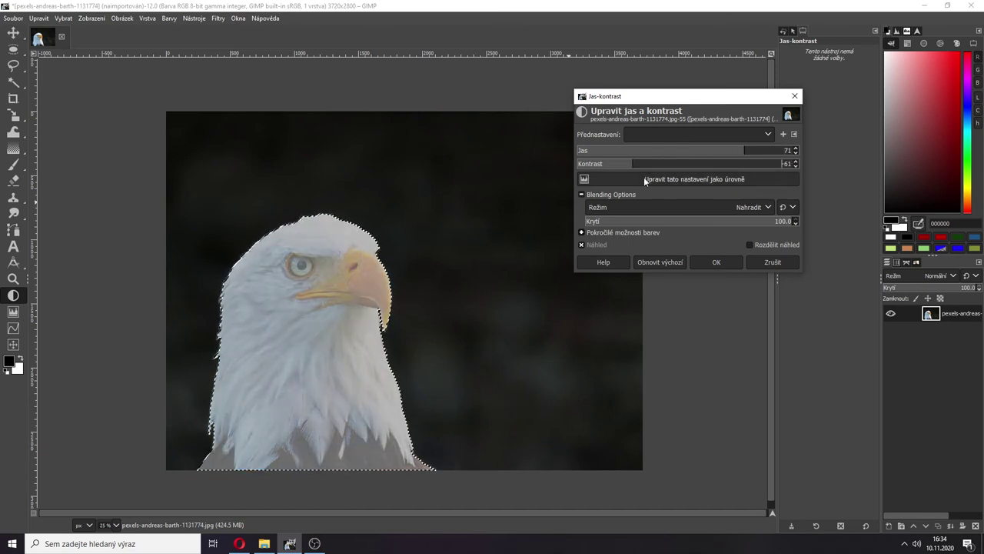
{"action": "left_click", "coordinate": [763, 263]}
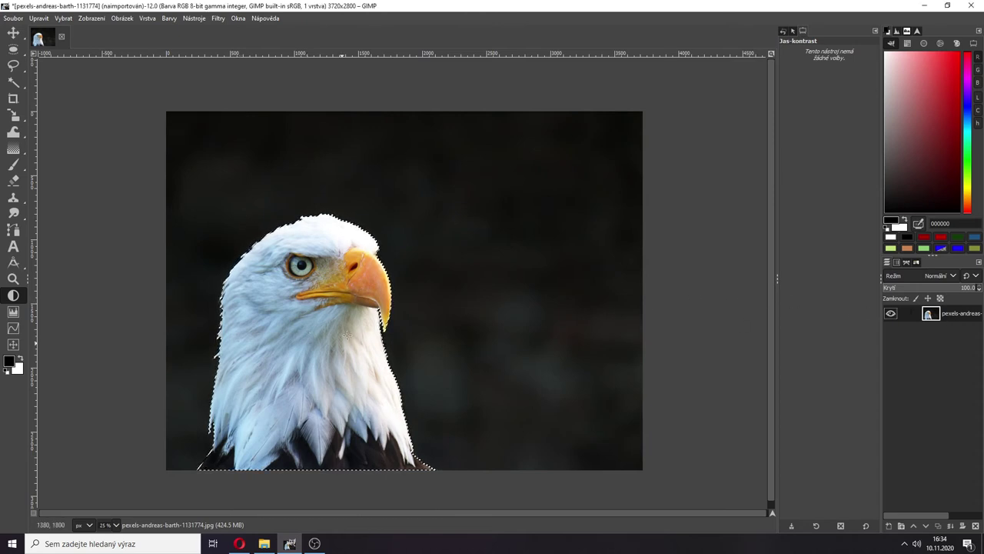
Step: Copy the selected eagle and paste it into the image as a new layer
{"action": "key", "text": "ctrl+c"}
{"action": "key", "text": "ctrl+v"}
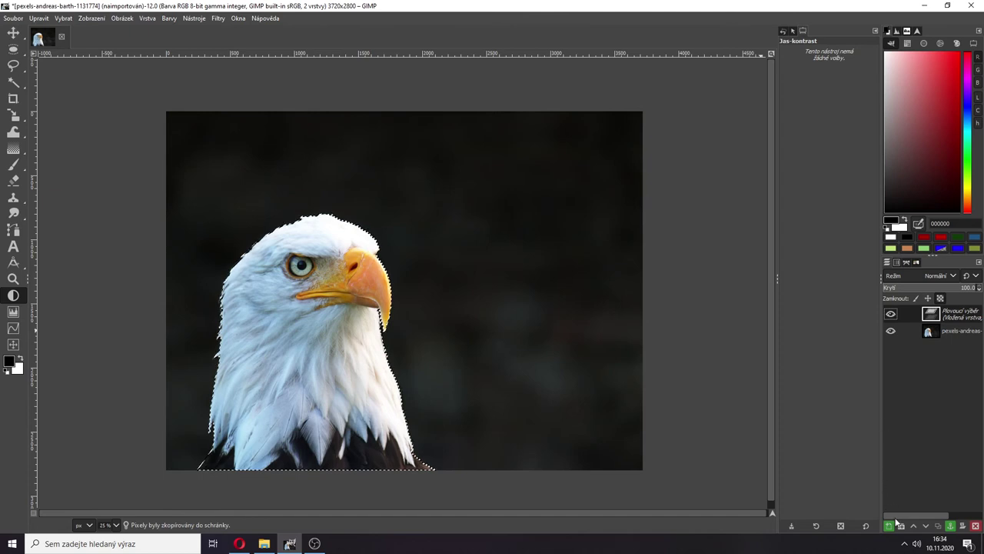
{"action": "left_click", "coordinate": [890, 525]}
Step: Hide both the original photo layer and the pasted eagle layer, and add a new transparent layer above them
{"action": "left_click", "coordinate": [891, 329]}
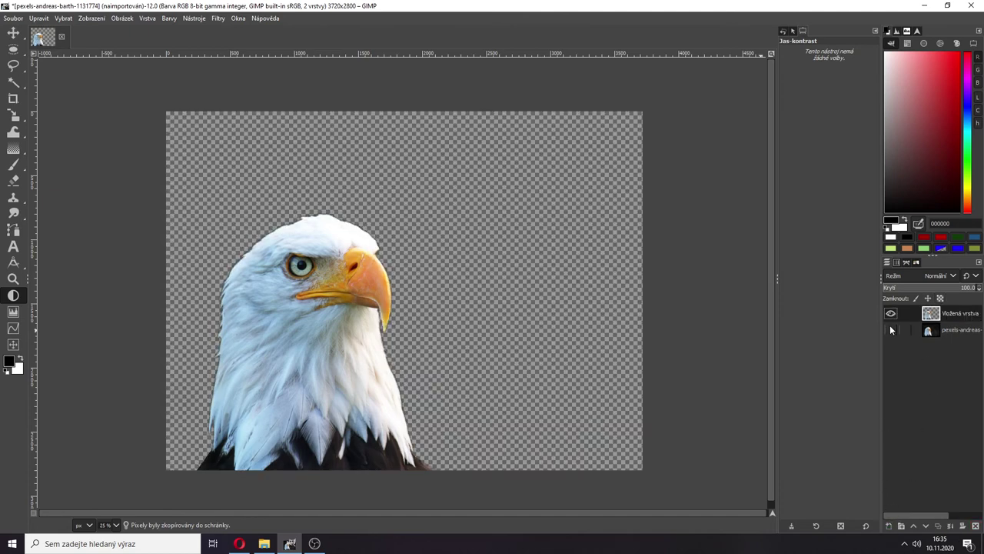
{"action": "left_click", "coordinate": [891, 329]}
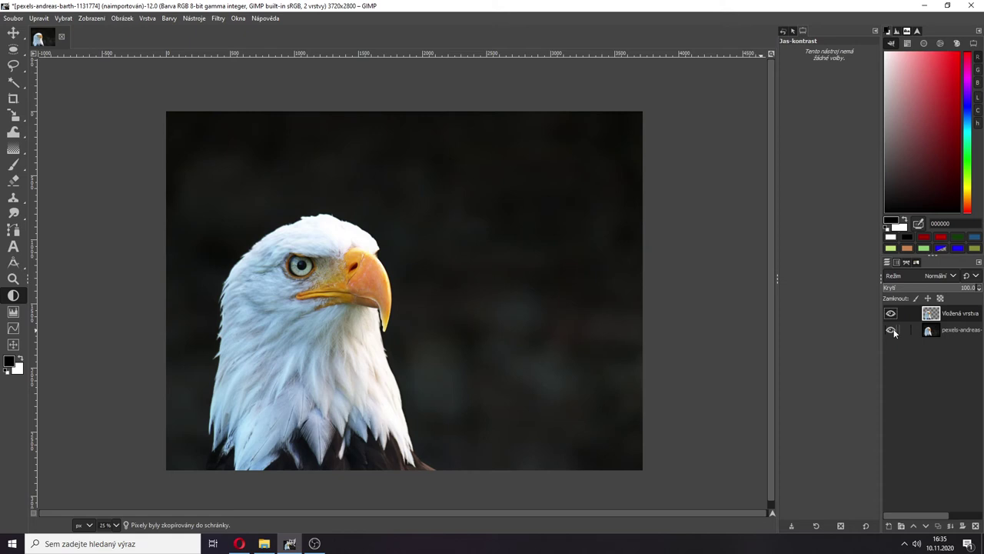
{"action": "left_click", "coordinate": [890, 329]}
{"action": "left_click", "coordinate": [890, 313]}
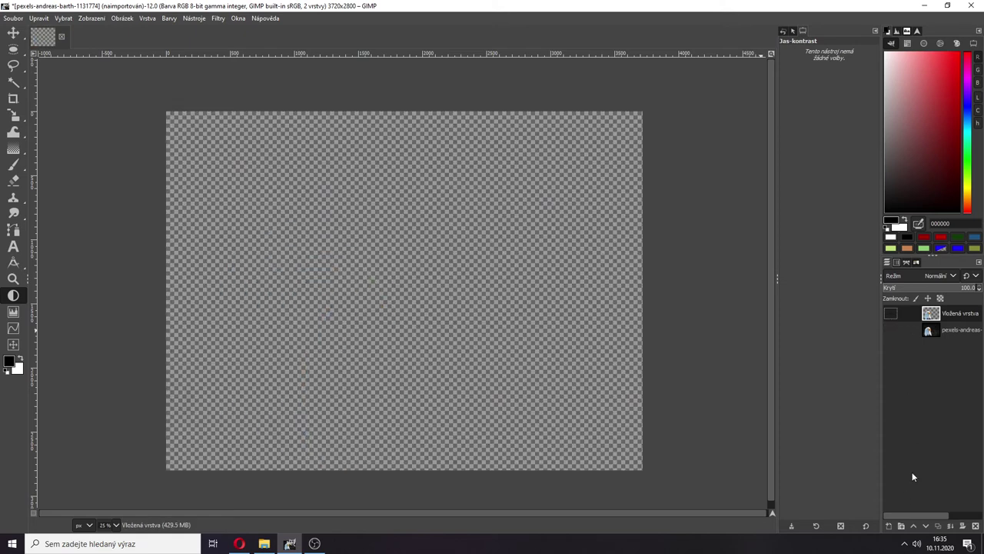
{"action": "left_click", "coordinate": [890, 526]}
{"action": "left_click", "coordinate": [906, 516]}
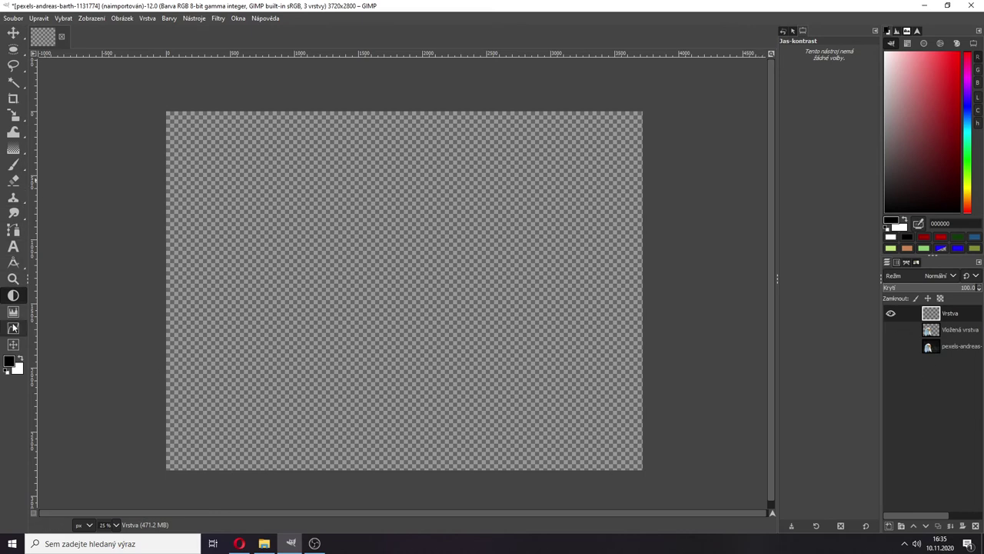
Step: Set the foreground colour to green 2aa532 and fill the new empty layer with it using Bucket Fill
{"action": "left_click", "coordinate": [11, 362]}
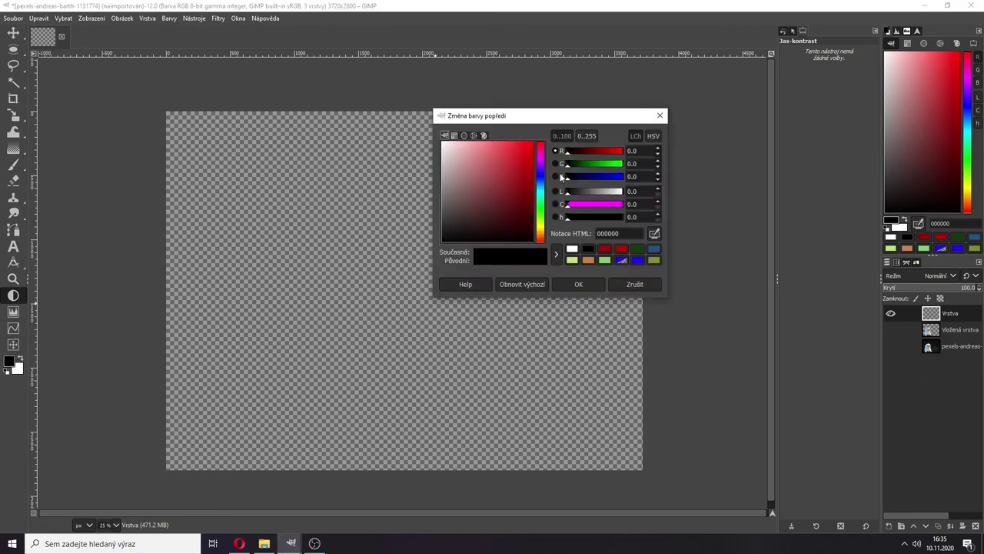
{"action": "left_click", "coordinate": [540, 196]}
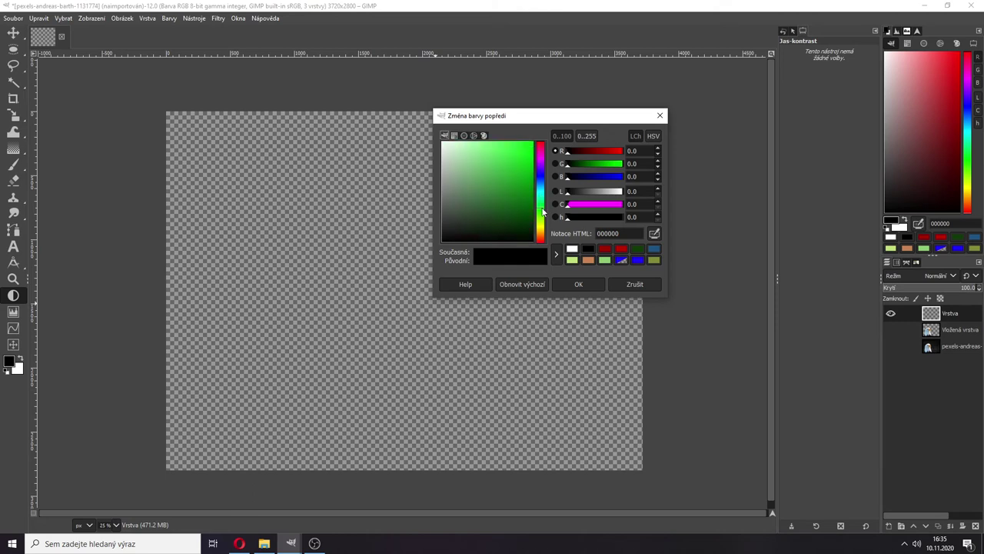
{"action": "left_click", "coordinate": [510, 178]}
{"action": "left_click", "coordinate": [573, 284]}
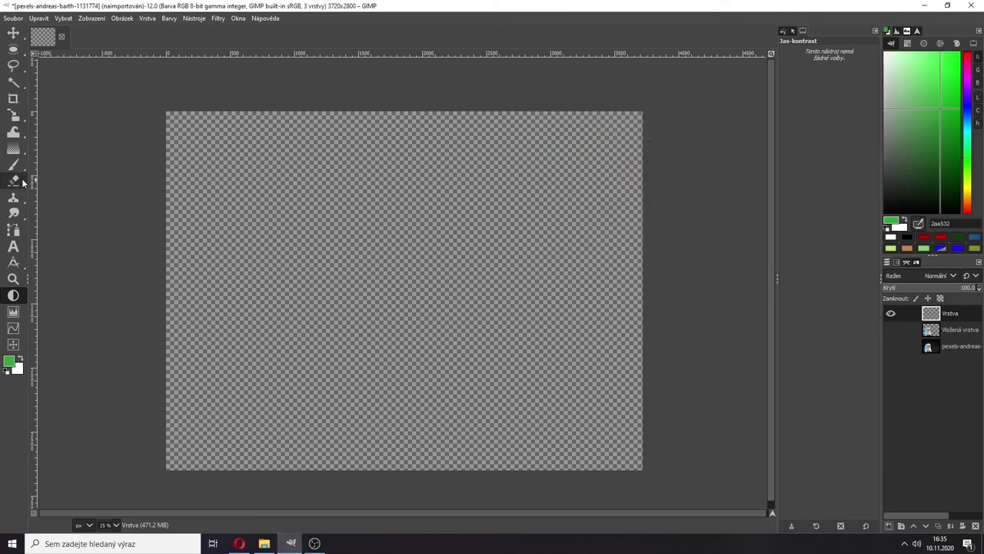
{"action": "mouse_move", "coordinate": [14, 149]}
{"action": "left_click", "coordinate": [66, 149]}
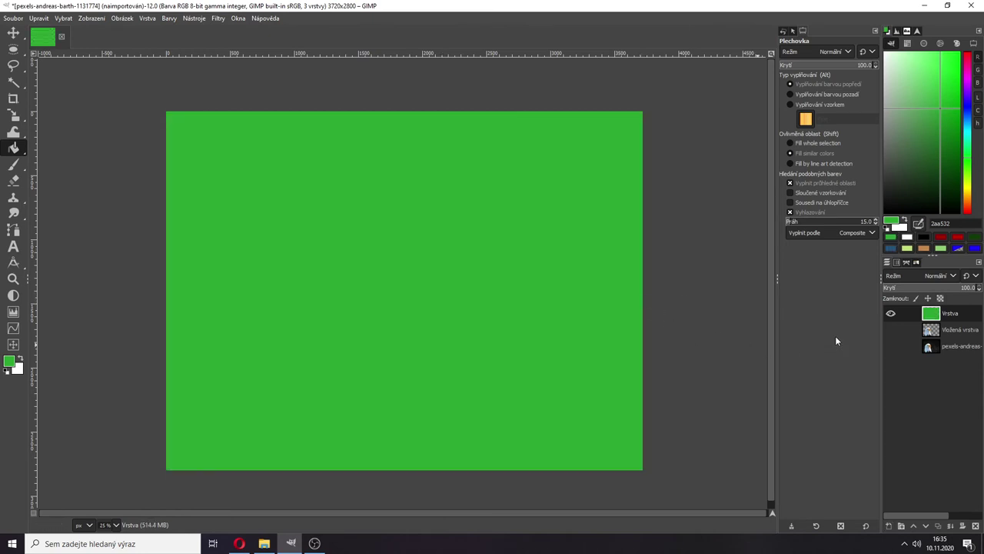
Step: Make the pasted eagle layer visible and move it above the green layer in the layer stack
{"action": "left_click", "coordinate": [890, 329]}
{"action": "left_click_drag", "start_coordinate": [930, 329], "coordinate": [931, 314]}
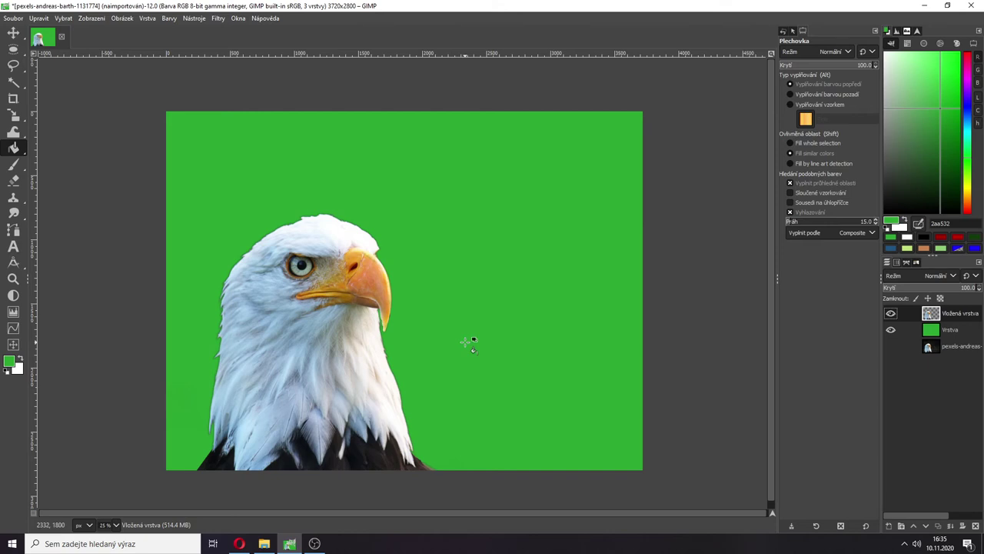
Step: Smudge the edge of the eagle's crown and back of its head with a brush size of 27
{"action": "scroll", "coordinate": [330, 228], "scroll_direction": "up", "scroll_amount": 1}
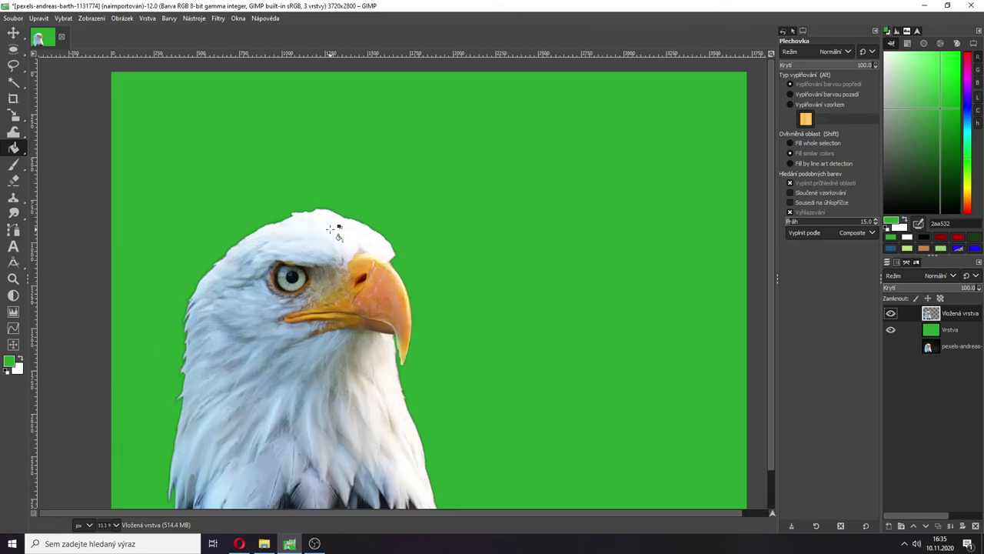
{"action": "scroll", "coordinate": [328, 229], "scroll_direction": "up", "scroll_amount": 1}
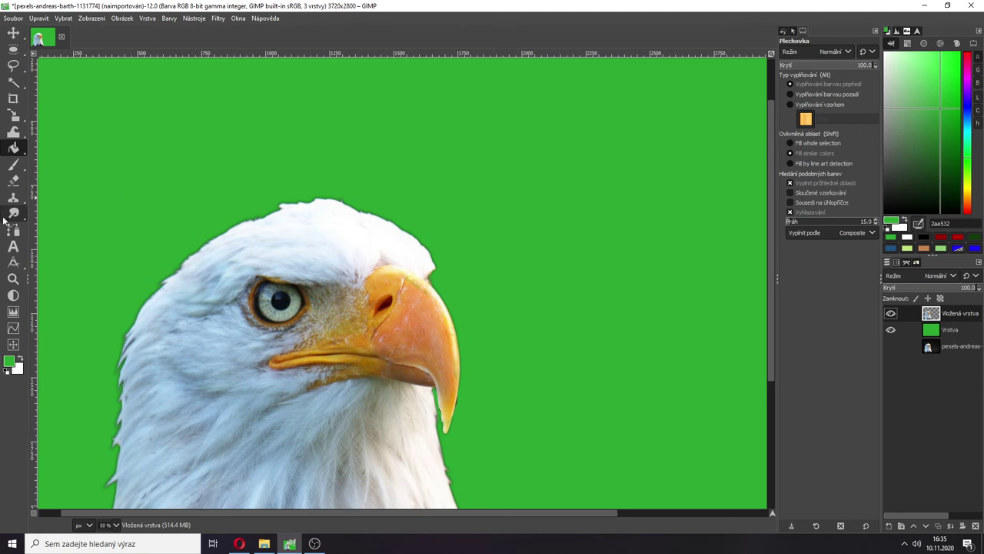
{"action": "mouse_move", "coordinate": [12, 221]}
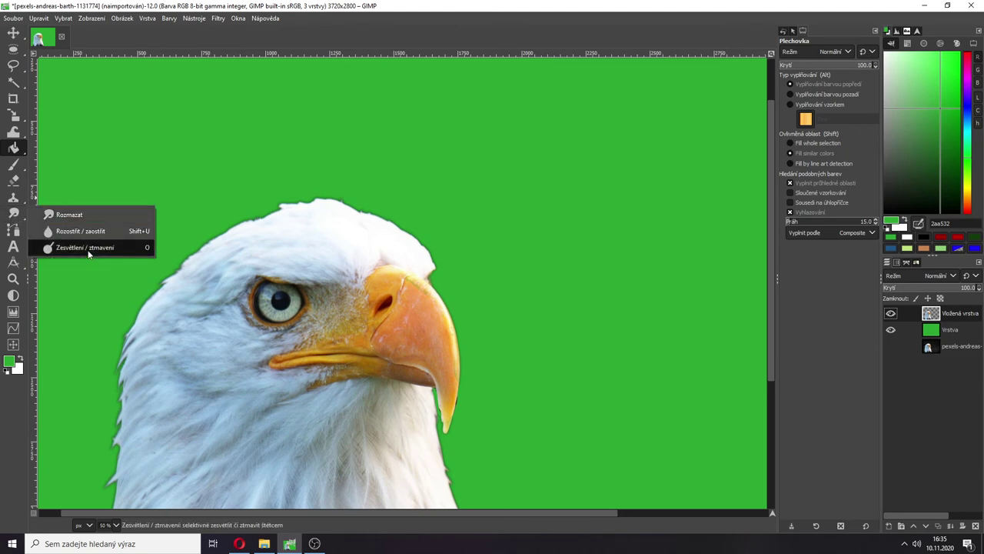
{"action": "left_click", "coordinate": [73, 215]}
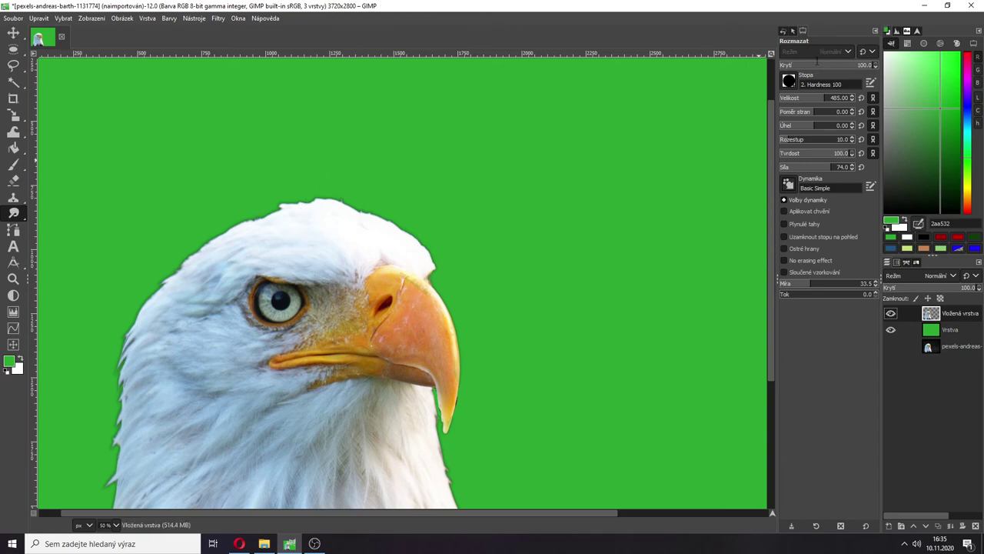
{"action": "left_click_drag", "start_coordinate": [818, 62], "coordinate": [786, 99]}
{"action": "left_click", "coordinate": [866, 65]}
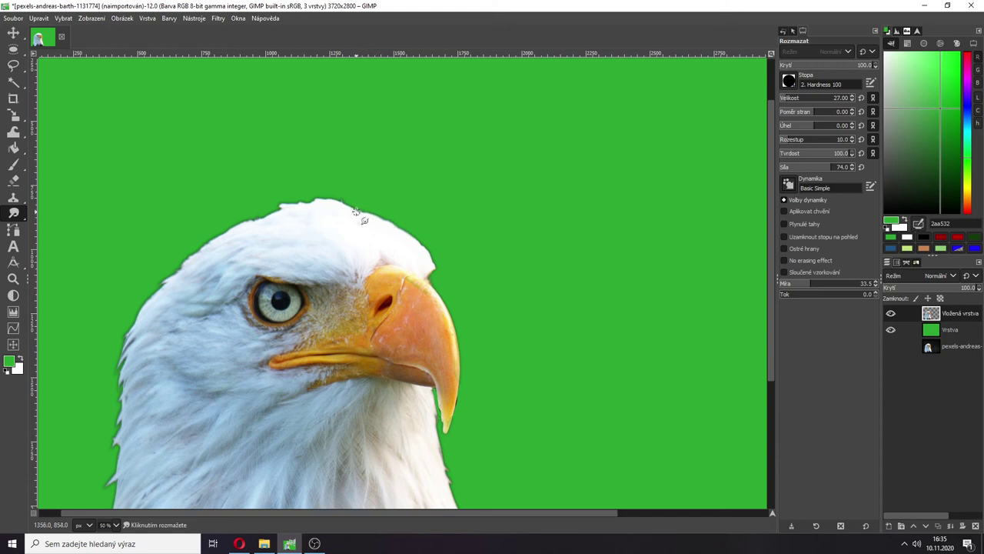
{"action": "mouse_move", "coordinate": [330, 199]}
{"action": "left_mouse_down"}
{"action": "mouse_move", "coordinate": [283, 205]}
{"action": "mouse_move", "coordinate": [178, 262]}
{"action": "left_mouse_up"}
{"action": "scroll", "coordinate": [371, 344], "scroll_direction": "down", "scroll_amount": 5}
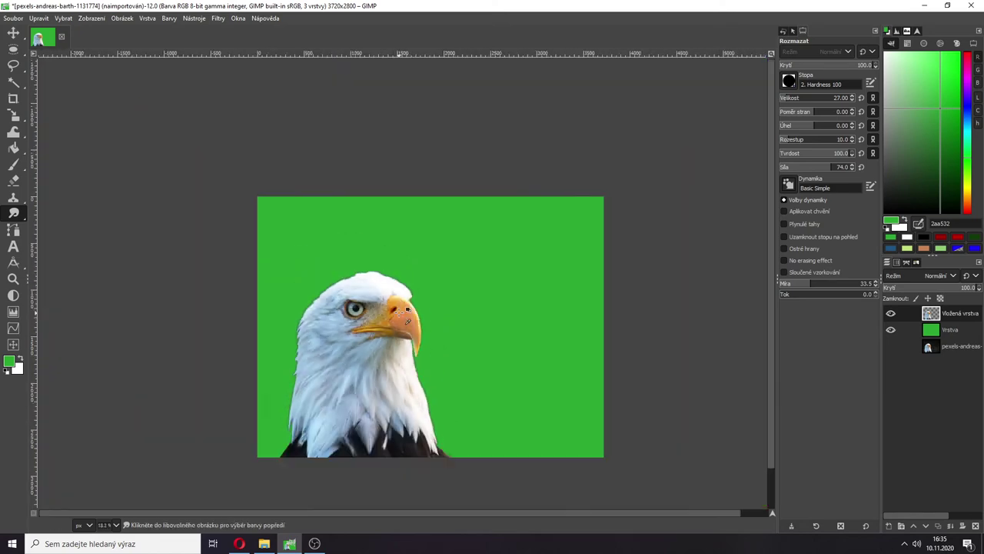
{"action": "scroll", "coordinate": [424, 369], "scroll_direction": "up", "scroll_amount": 2}
{"action": "scroll", "coordinate": [424, 400], "scroll_direction": "down", "scroll_amount": 1}
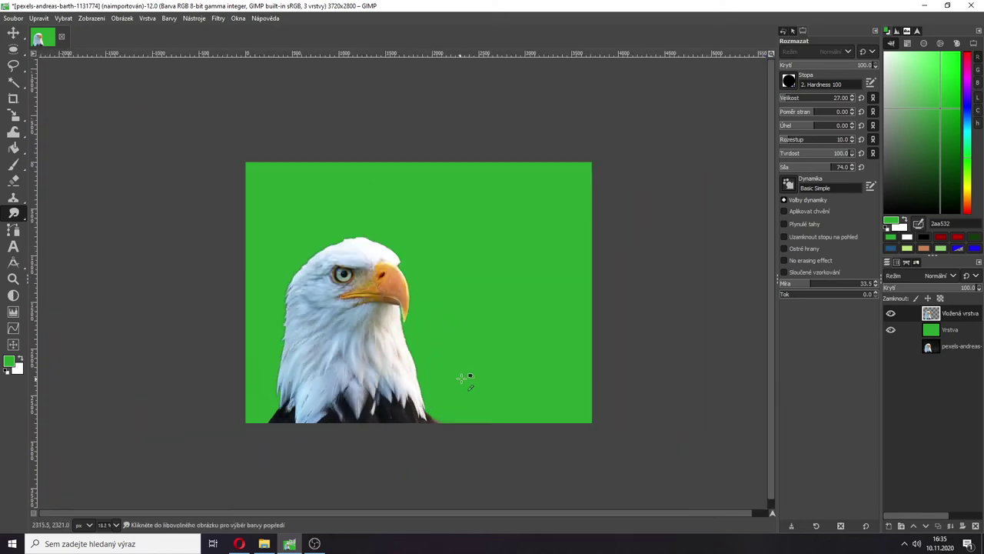
{"action": "scroll", "coordinate": [464, 379], "scroll_direction": "down", "scroll_amount": 1}
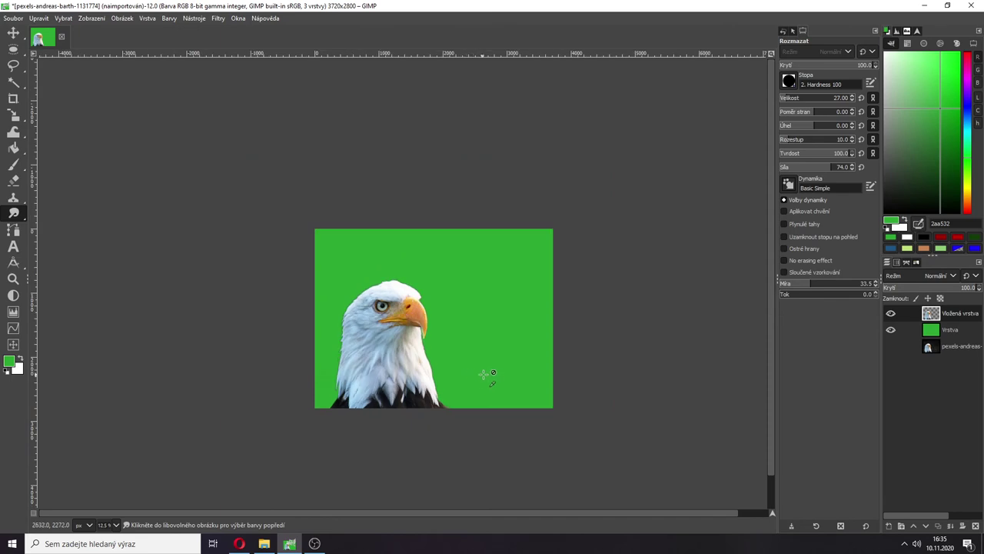
Step: Duplicate the cut-out eagle layer and move the copy about 1670 px to the right, beside the original eagle
{"action": "right_click", "coordinate": [958, 316]}
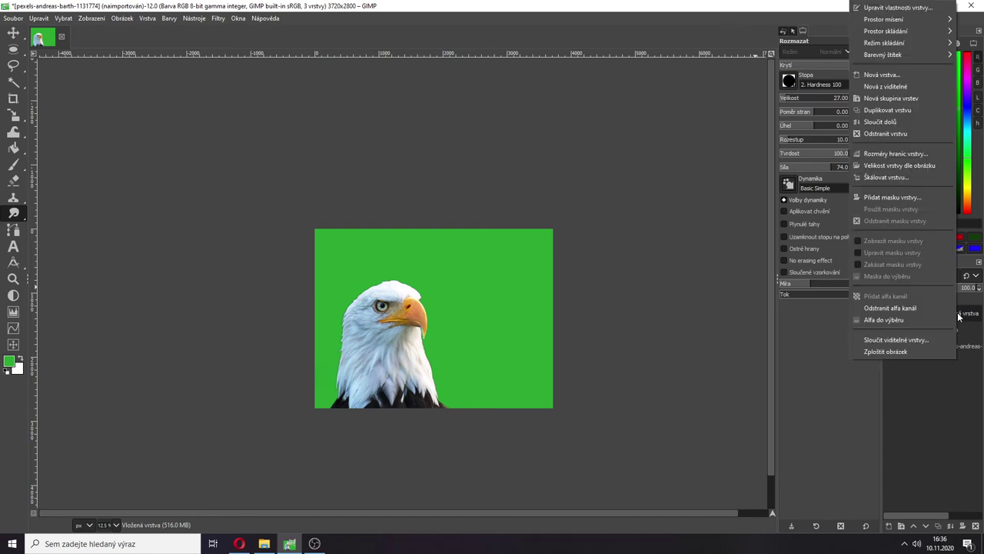
{"action": "left_click", "coordinate": [899, 110]}
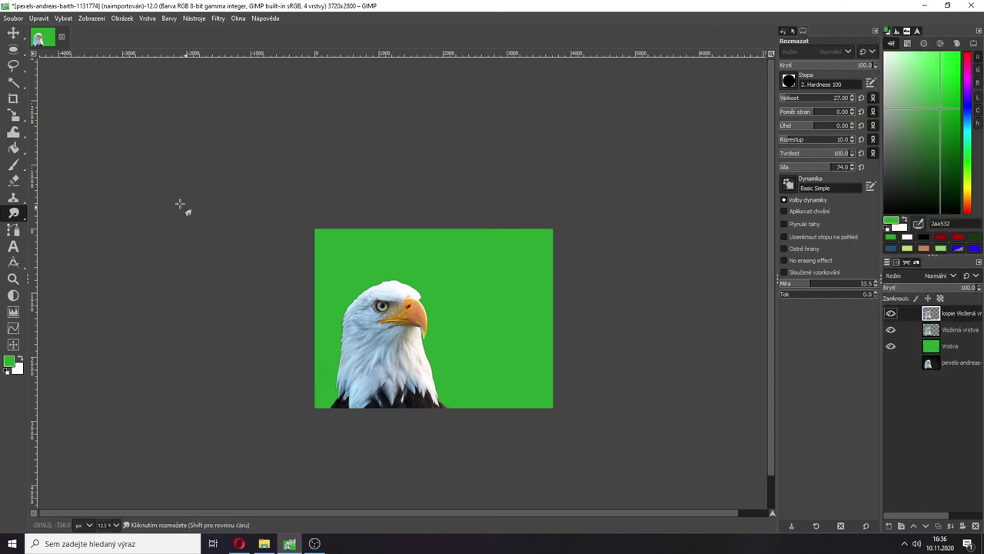
{"action": "key", "text": "m"}
{"action": "left_click_drag", "start_coordinate": [415, 352], "coordinate": [521, 360]}
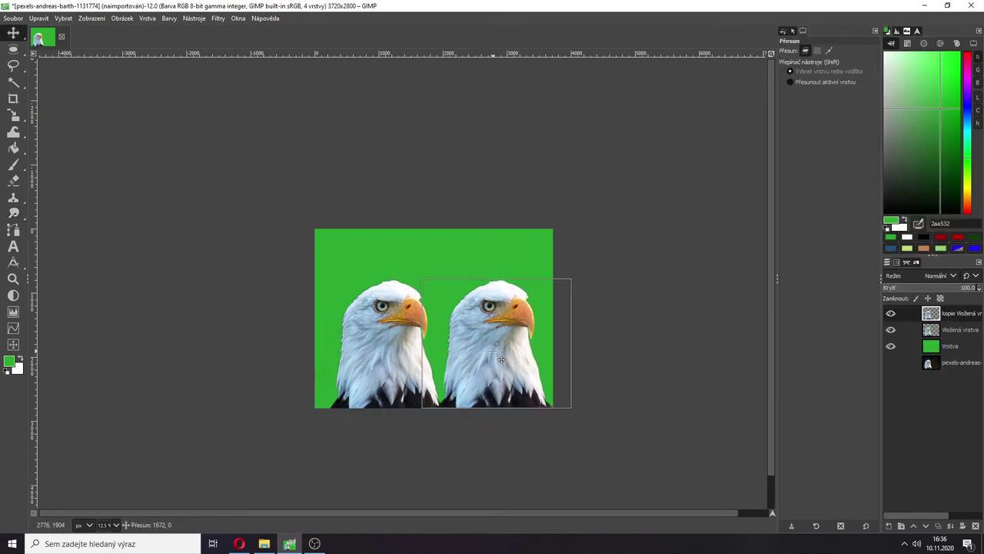
Step: Try a vertical flip on the copied eagle, revert it, and mirror the copy horizontally to face the original
{"action": "left_click", "coordinate": [13, 119]}
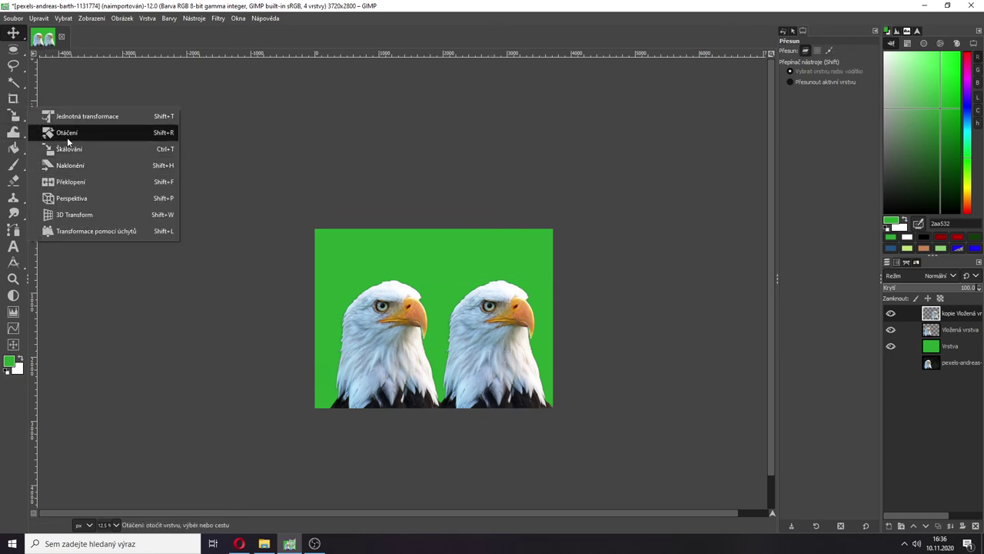
{"action": "left_click", "coordinate": [89, 182]}
{"action": "left_click", "coordinate": [481, 342]}
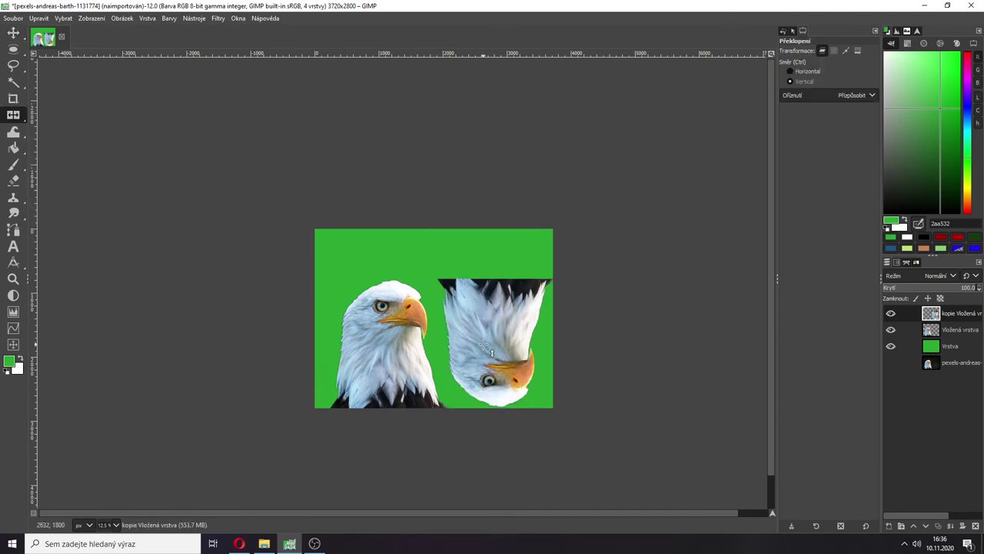
{"action": "left_click", "coordinate": [482, 342]}
{"action": "left_click", "coordinate": [798, 71]}
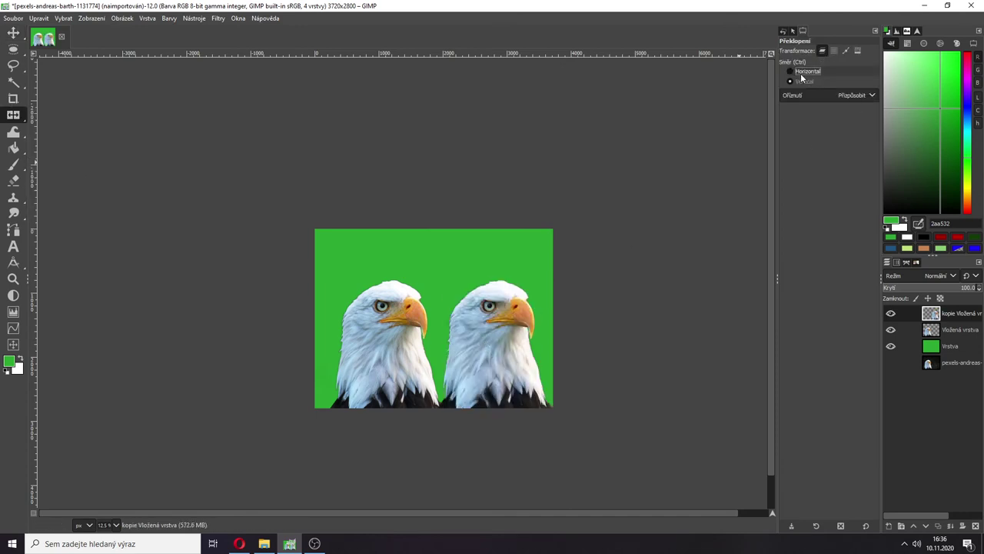
{"action": "left_click", "coordinate": [529, 340]}
Step: Move the original photo layer to the top of the layer stack and make it visible
{"action": "left_click", "coordinate": [13, 33]}
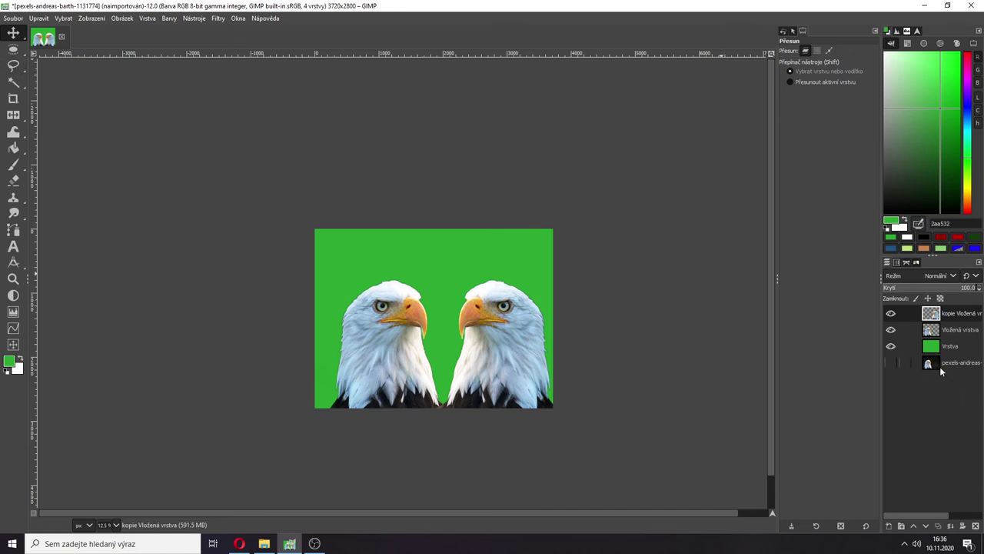
{"action": "left_click_drag", "start_coordinate": [939, 366], "coordinate": [944, 312]}
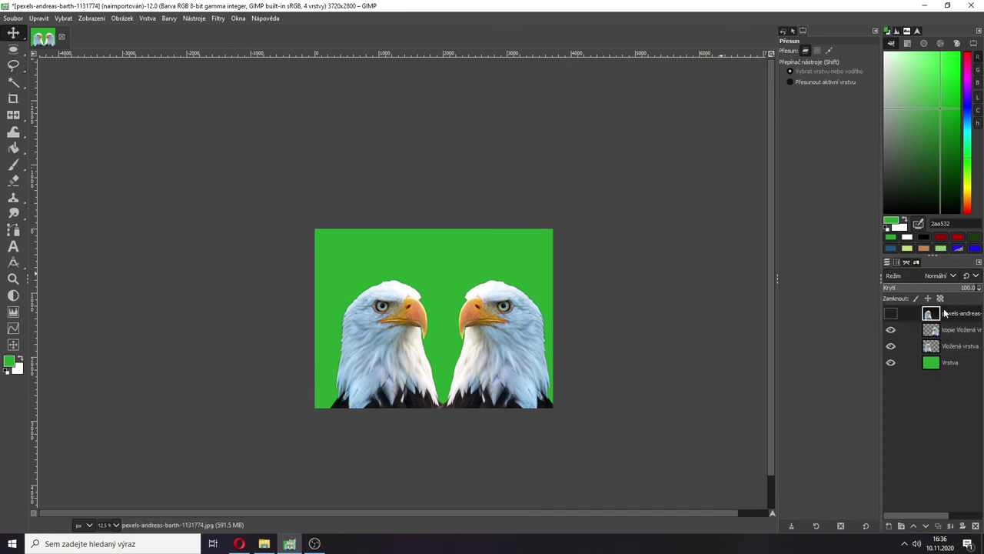
{"action": "left_click", "coordinate": [891, 313]}
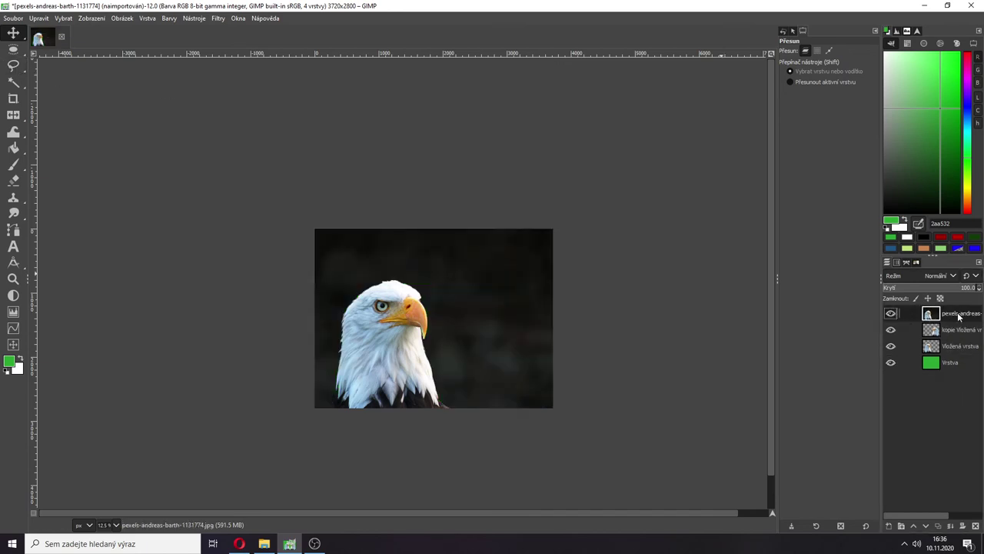
Step: Build a selection over the eagle's head from overlapping circles with Ellipse Select, adding further circles and subtracting others
{"action": "left_click", "coordinate": [14, 49]}
{"action": "left_click_drag", "start_coordinate": [351, 284], "coordinate": [429, 333]}
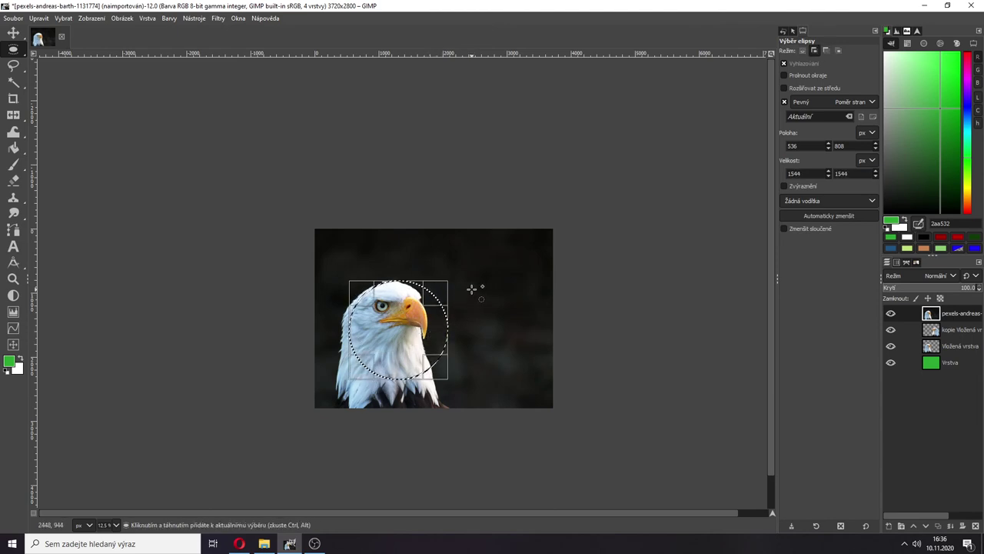
{"action": "left_click_drag", "start_coordinate": [468, 274], "coordinate": [412, 330]}
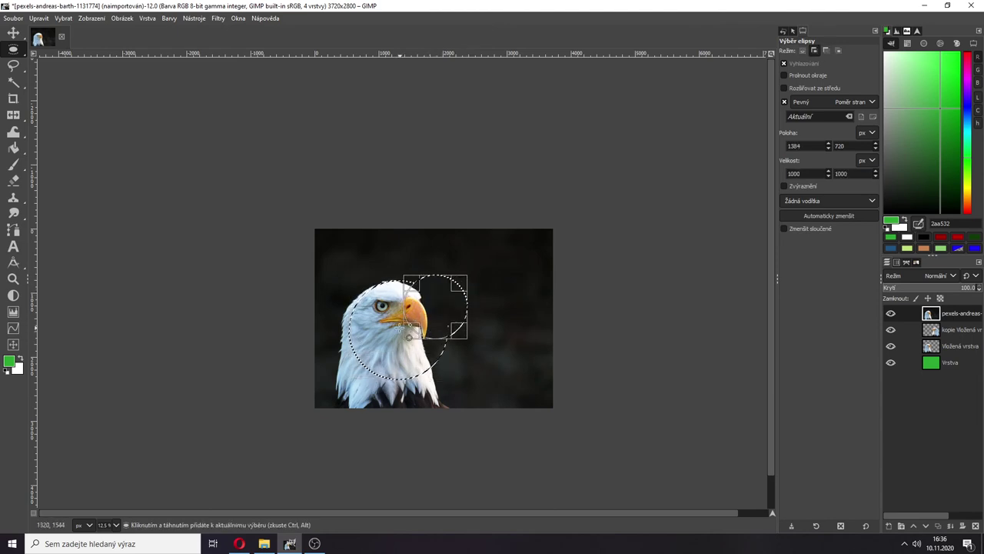
{"action": "left_click_drag", "start_coordinate": [340, 261], "coordinate": [358, 416]}
{"action": "key", "text": "ctrl"}
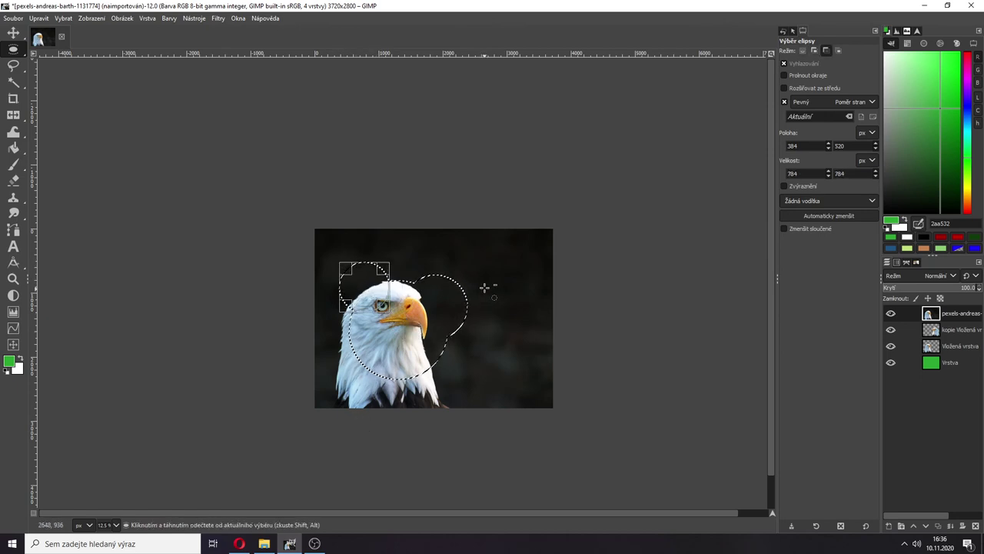
{"action": "left_click_drag", "start_coordinate": [484, 274], "coordinate": [429, 302]}
{"action": "left_click_drag", "start_coordinate": [454, 374], "coordinate": [389, 338]}
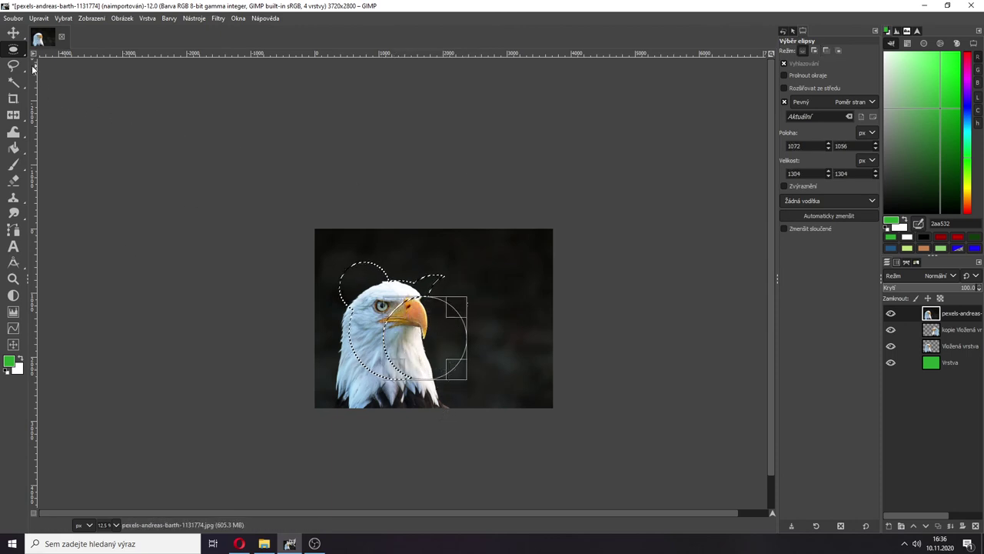
Step: Add a triangular Free Select area on the dark background beside the beak, and clear the whole selection
{"action": "mouse_move", "coordinate": [13, 48]}
{"action": "left_click", "coordinate": [65, 48]}
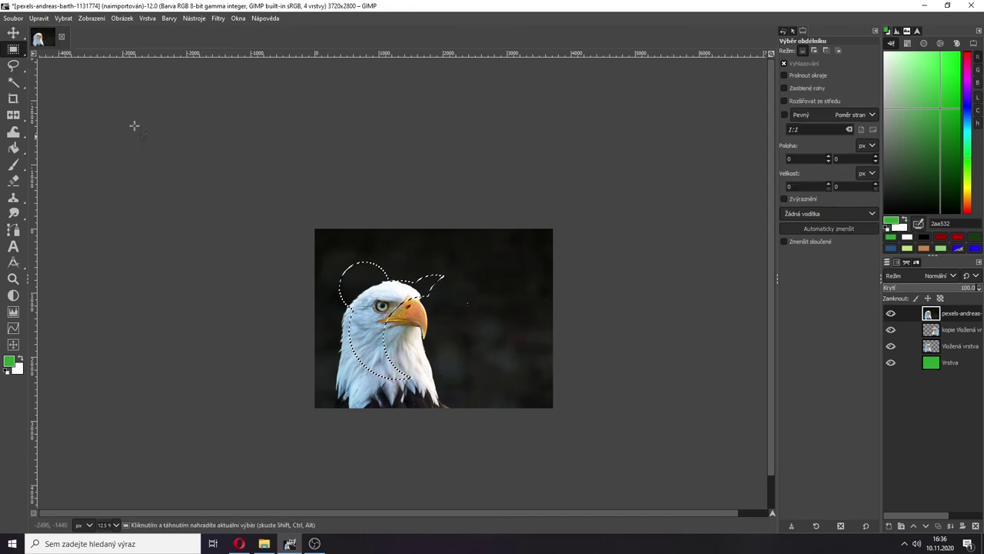
{"action": "left_click", "coordinate": [17, 66]}
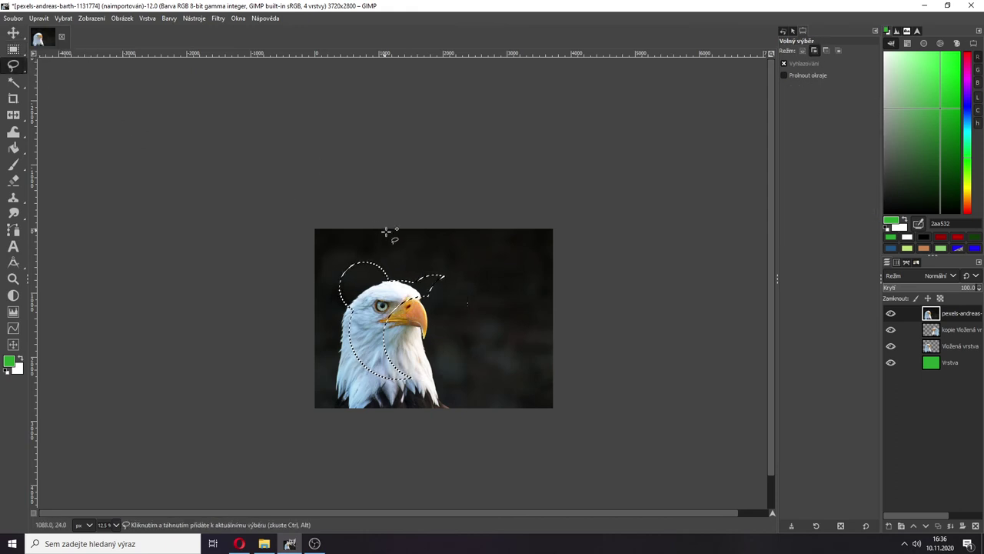
{"action": "left_click", "coordinate": [464, 294]}
{"action": "left_click", "coordinate": [498, 367]}
{"action": "left_click", "coordinate": [532, 302]}
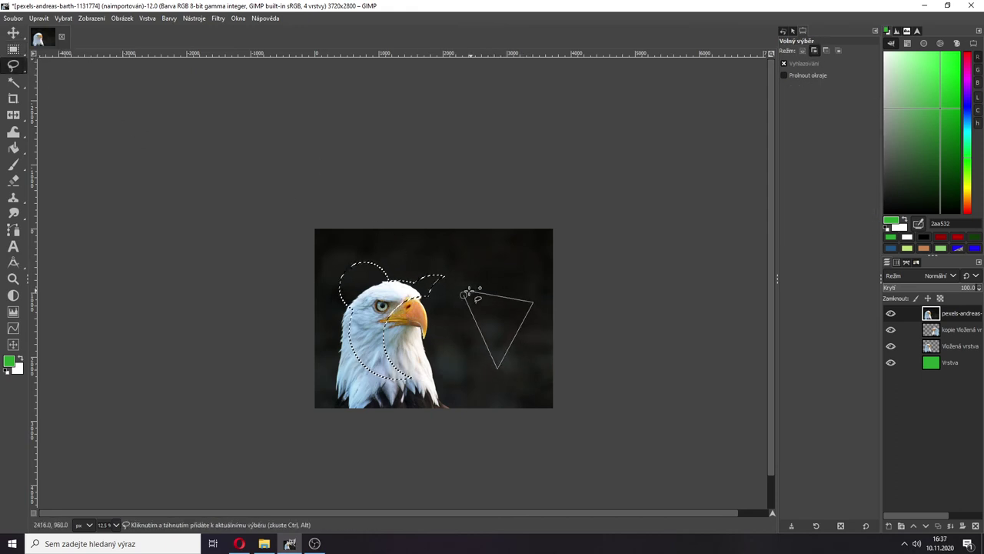
{"action": "left_click", "coordinate": [464, 295]}
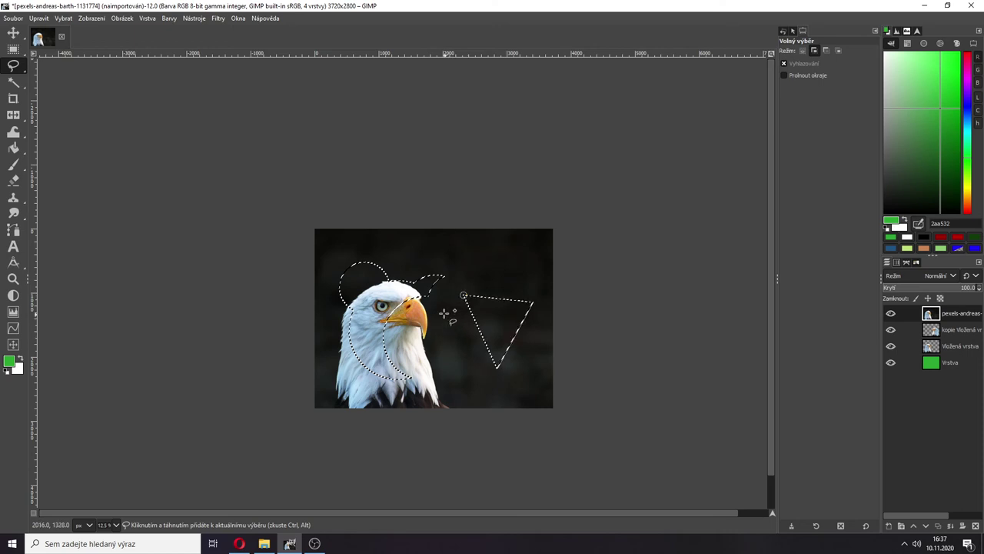
{"action": "key", "text": "ctrl+shift+a"}
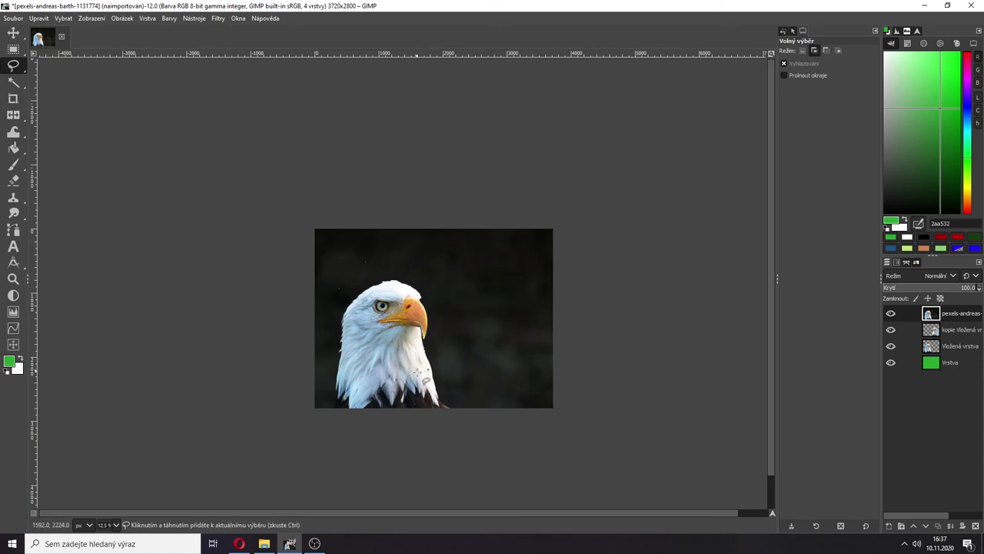
Step: Start a Scissors Select outline at the eagle's front base and trace it up the neck and around the beak to the forehead
{"action": "scroll", "coordinate": [417, 397], "scroll_direction": "up", "scroll_amount": 2}
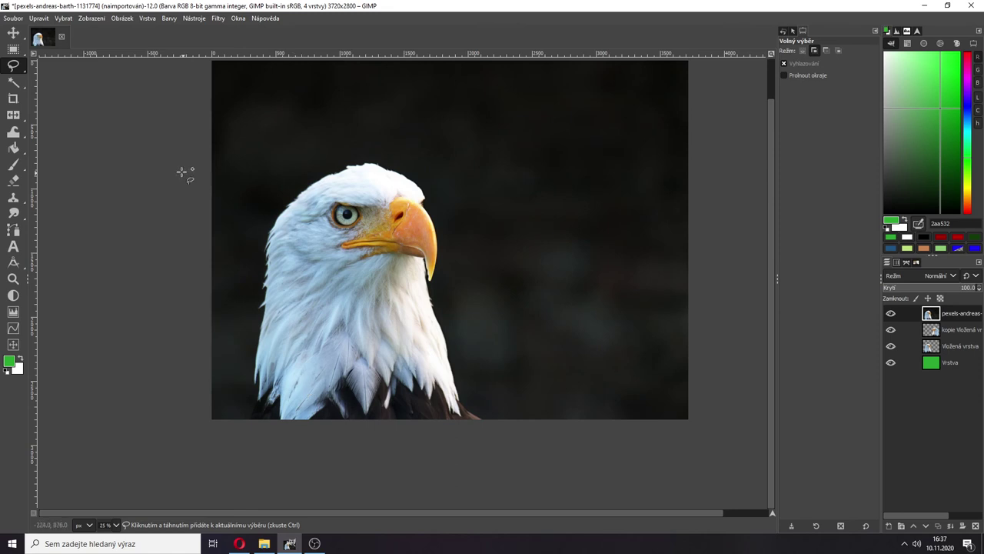
{"action": "mouse_move", "coordinate": [16, 66]}
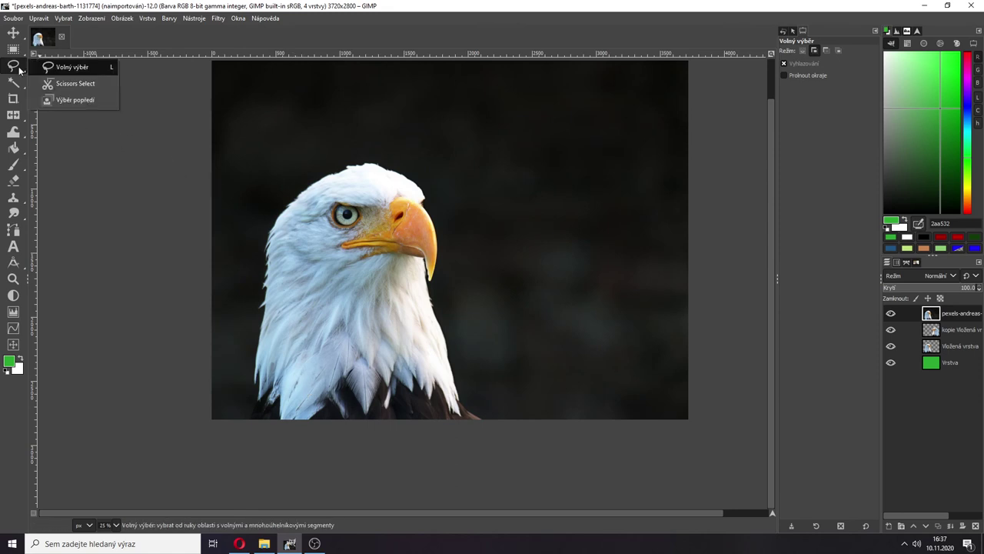
{"action": "left_click", "coordinate": [82, 84]}
{"action": "left_click", "coordinate": [481, 418]}
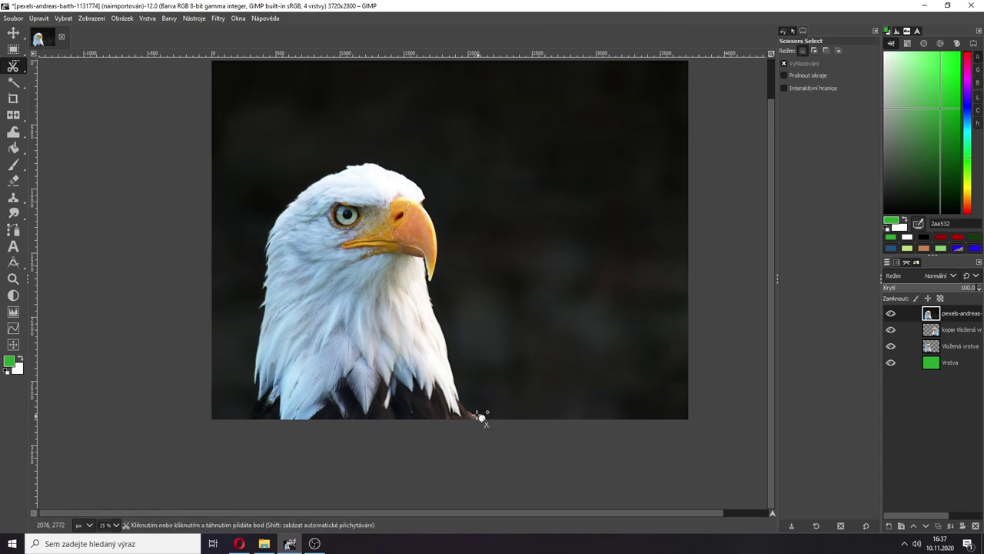
{"action": "left_click", "coordinate": [461, 400]}
{"action": "left_click", "coordinate": [449, 363]}
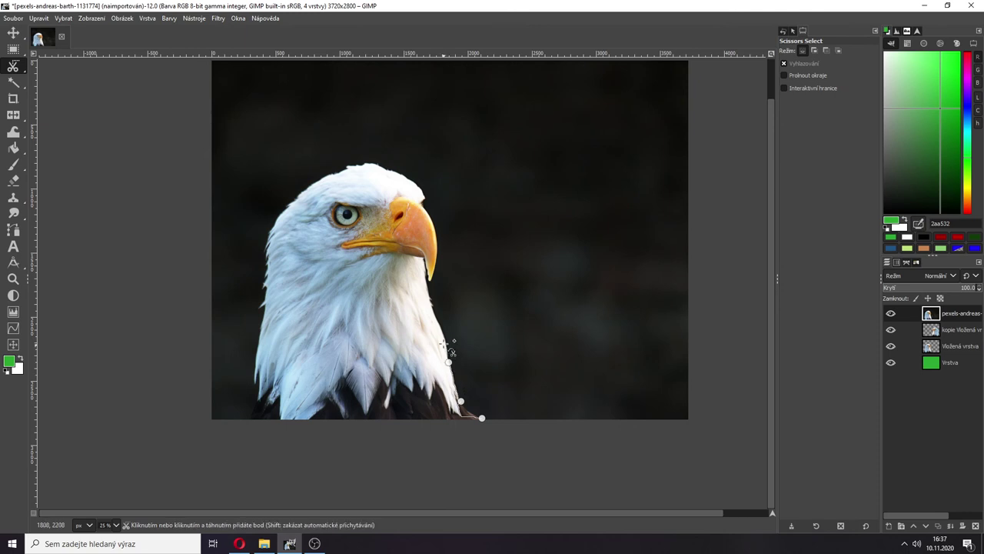
{"action": "left_click", "coordinate": [432, 308]}
{"action": "left_click", "coordinate": [426, 275]}
{"action": "left_click", "coordinate": [438, 233]}
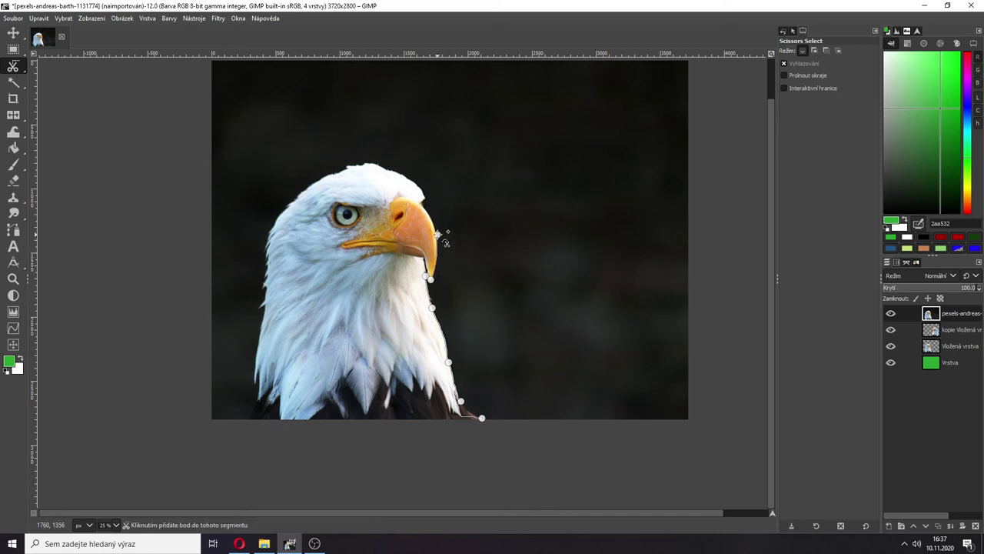
{"action": "left_click", "coordinate": [424, 205]}
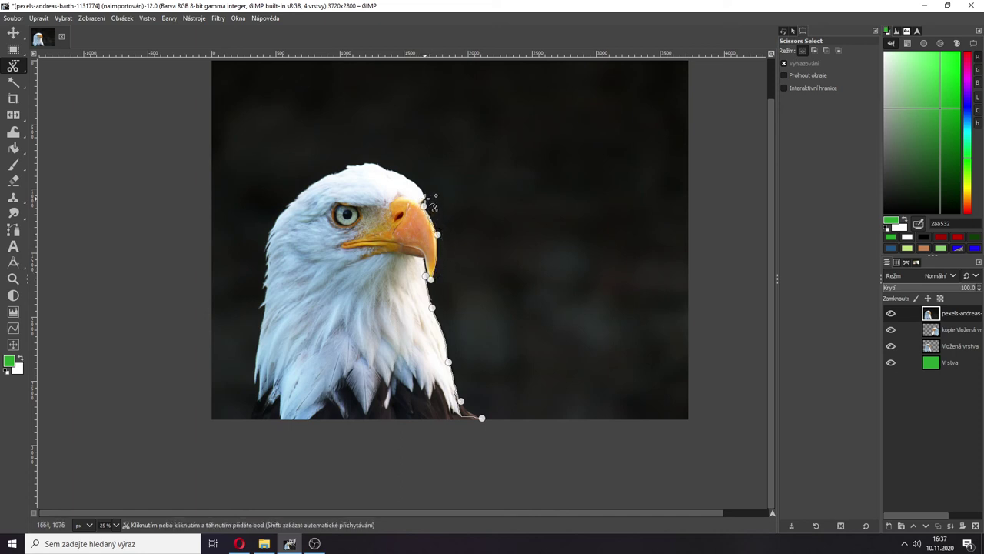
{"action": "left_click", "coordinate": [424, 199]}
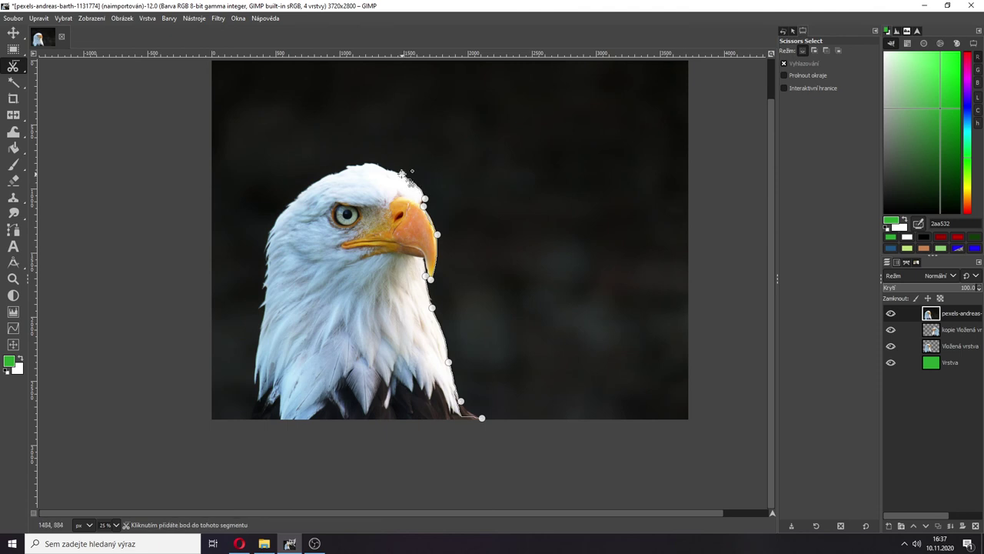
Step: Continue the Scissors Select outline over the crown and down the back of the neck, closing it along the photo's lower edge
{"action": "left_click", "coordinate": [401, 173]}
{"action": "left_click", "coordinate": [373, 163]}
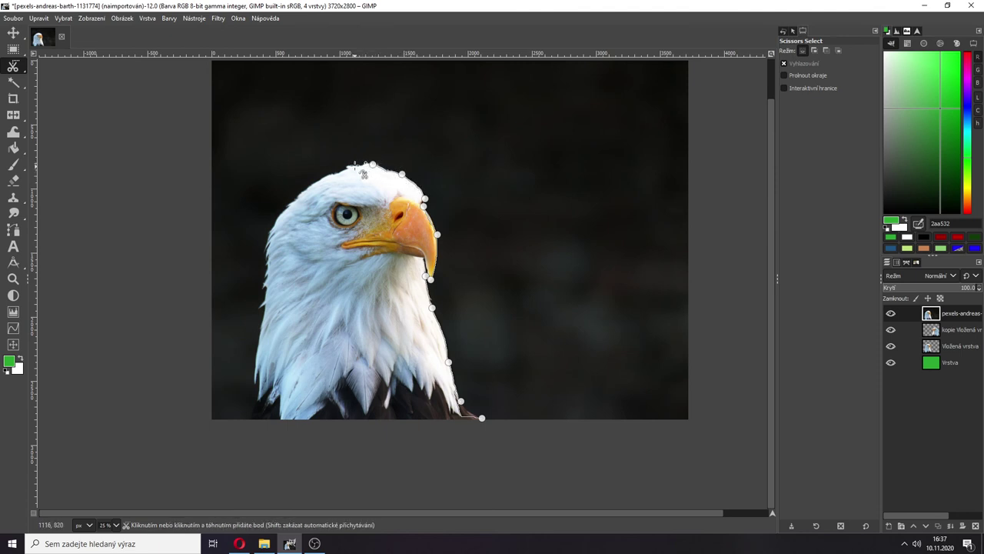
{"action": "left_click", "coordinate": [353, 165]}
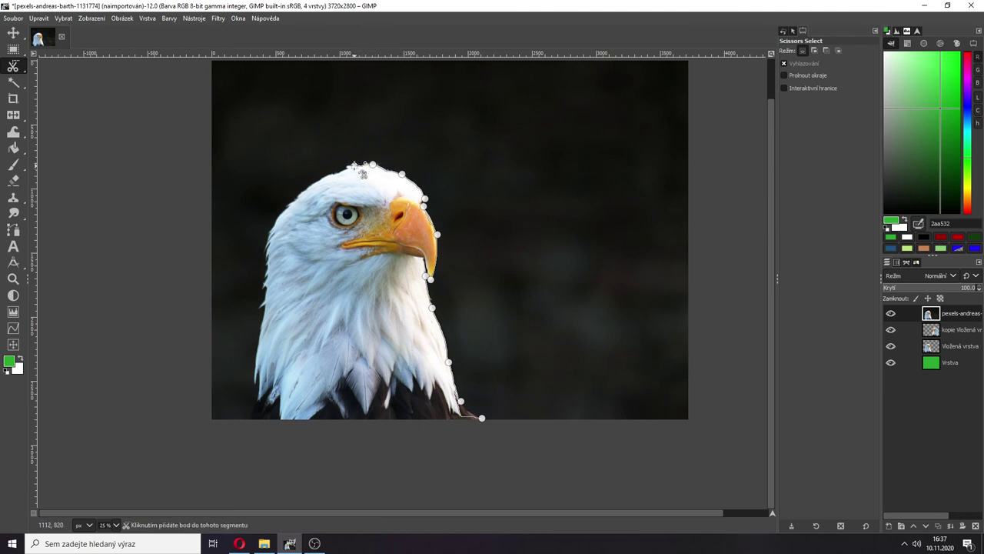
{"action": "left_click", "coordinate": [308, 187]}
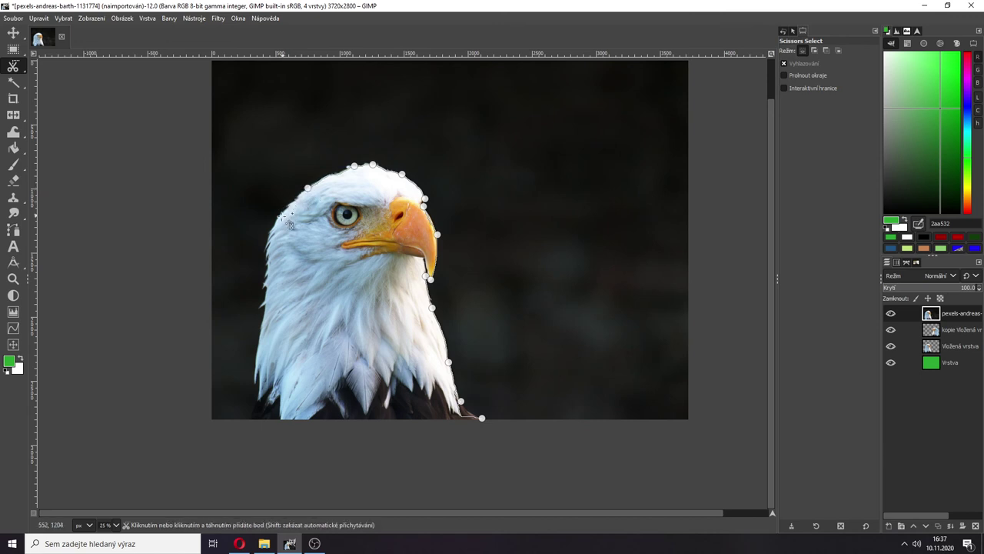
{"action": "left_click", "coordinate": [269, 228]}
{"action": "left_click", "coordinate": [266, 262]}
{"action": "left_click", "coordinate": [262, 287]}
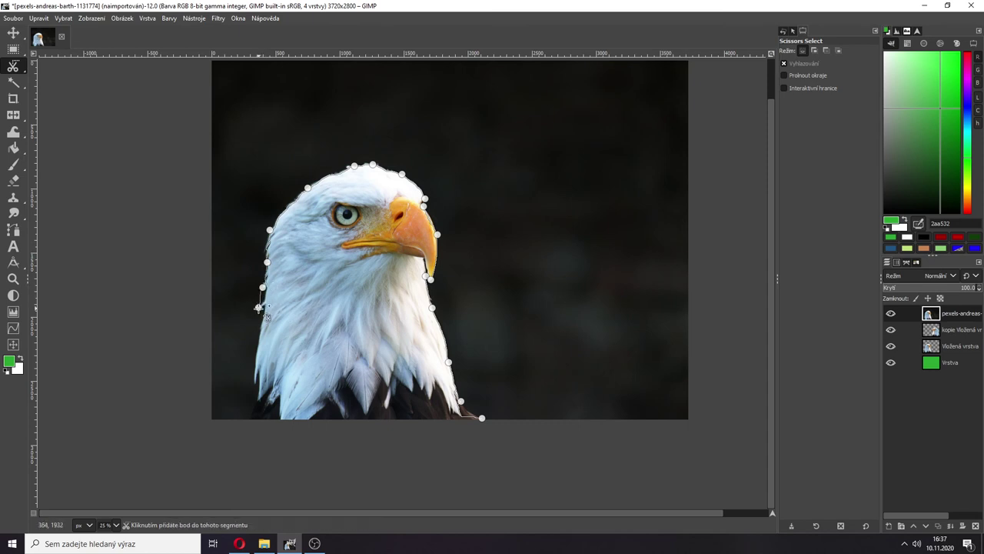
{"action": "left_click", "coordinate": [258, 308]}
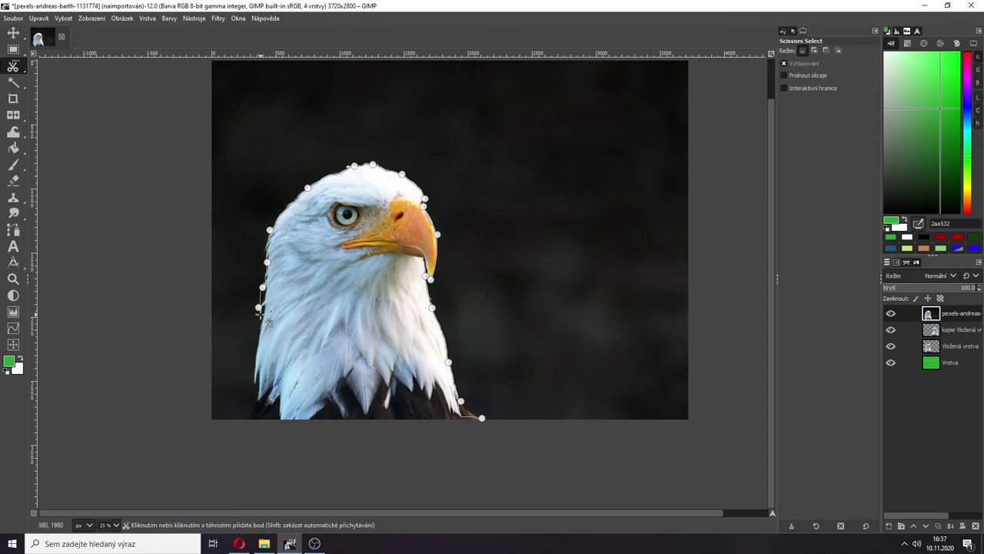
{"action": "left_click", "coordinate": [253, 384]}
{"action": "left_click", "coordinate": [251, 419]}
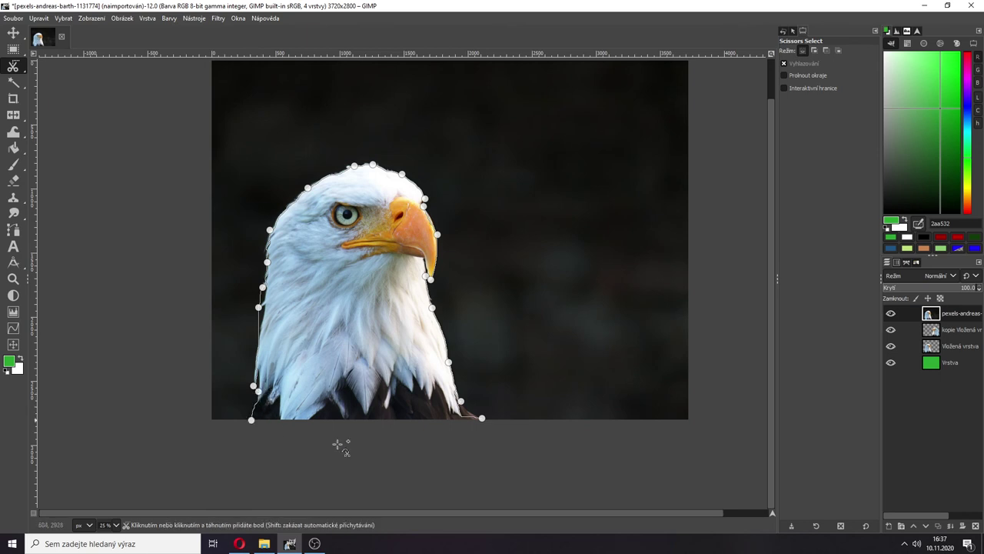
{"action": "left_click", "coordinate": [482, 418]}
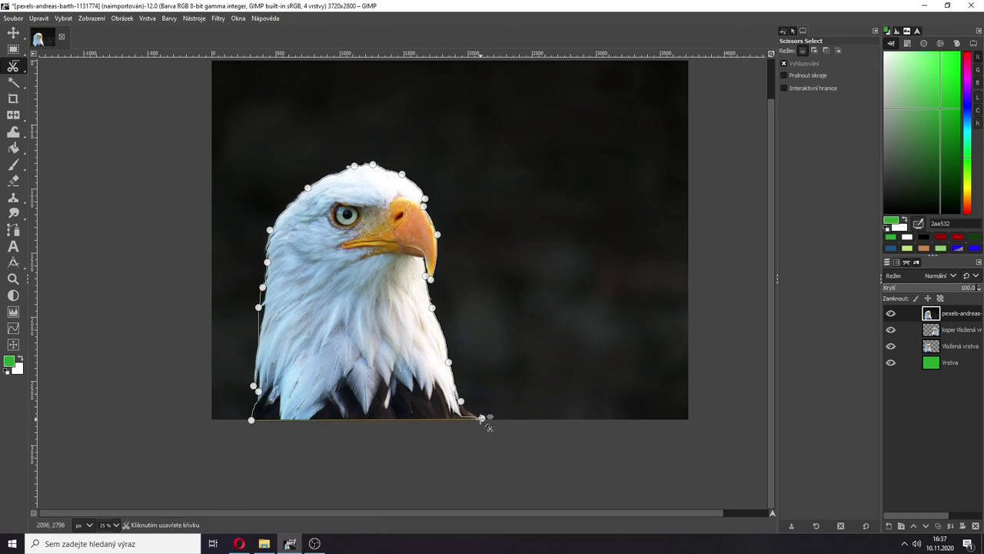
{"action": "left_click", "coordinate": [481, 418]}
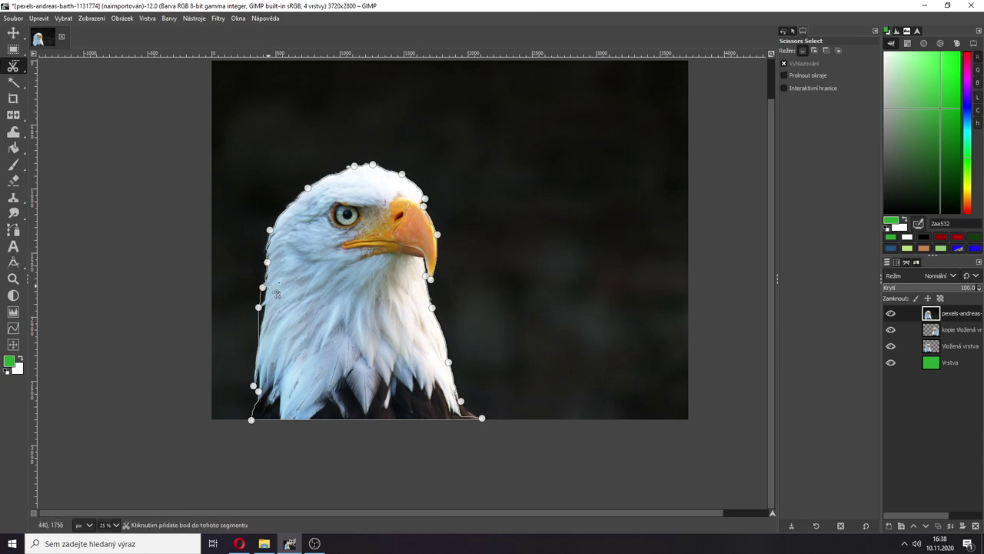
Step: Examine how closely the scissors outline follows the feathers along the back of the eagle's head and neck
{"action": "scroll", "coordinate": [268, 261], "scroll_direction": "up", "scroll_amount": 4}
{"action": "scroll", "coordinate": [267, 247], "scroll_direction": "up", "scroll_amount": 1}
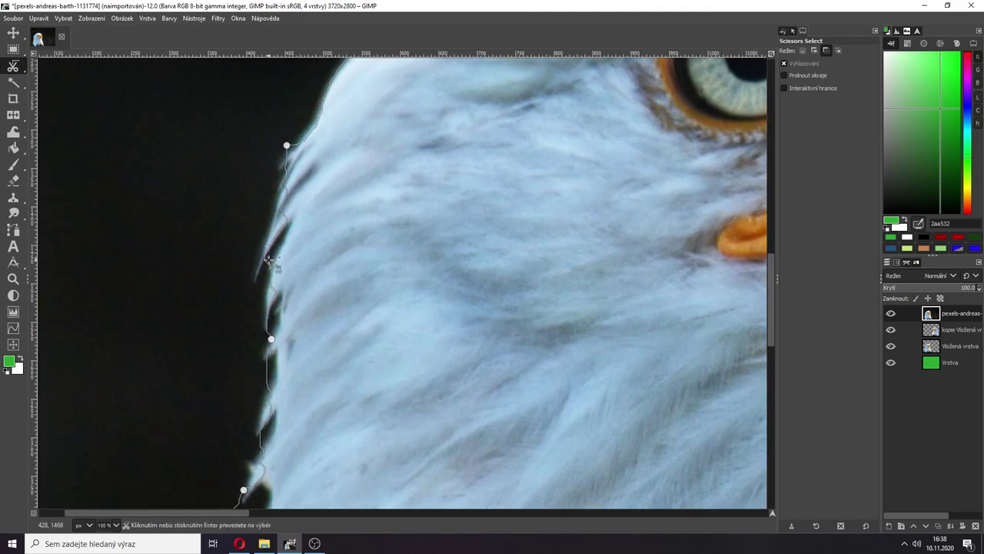
{"action": "scroll", "coordinate": [269, 259], "scroll_direction": "down", "scroll_amount": 1}
{"action": "scroll", "coordinate": [268, 260], "scroll_direction": "up", "scroll_amount": 2}
{"action": "scroll", "coordinate": [268, 261], "scroll_direction": "down", "scroll_amount": 2}
{"action": "scroll", "coordinate": [575, 302], "scroll_direction": "down", "scroll_amount": 3}
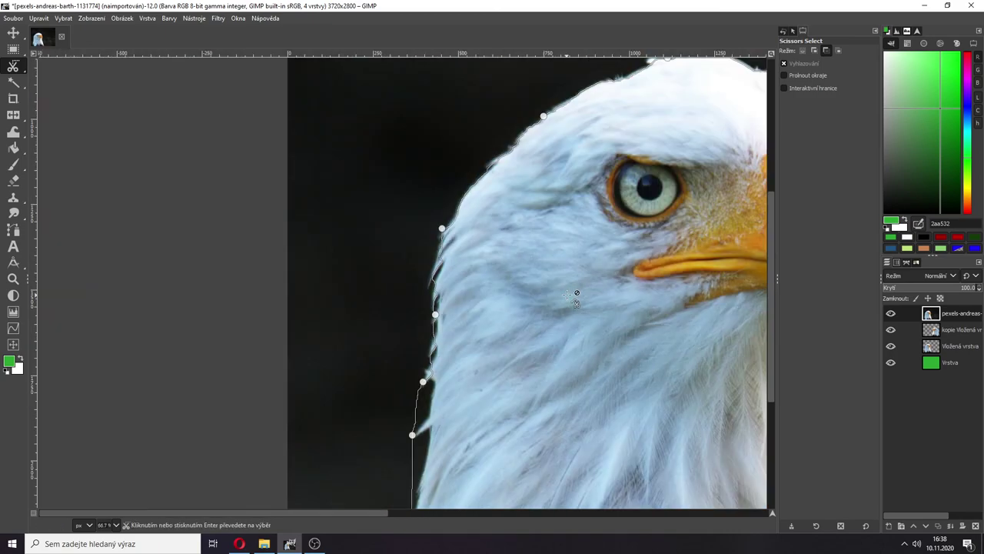
{"action": "mouse_move", "coordinate": [428, 509]}
{"action": "left_mouse_down"}
{"action": "mouse_move", "coordinate": [482, 508]}
{"action": "mouse_move", "coordinate": [439, 507]}
{"action": "left_mouse_up"}
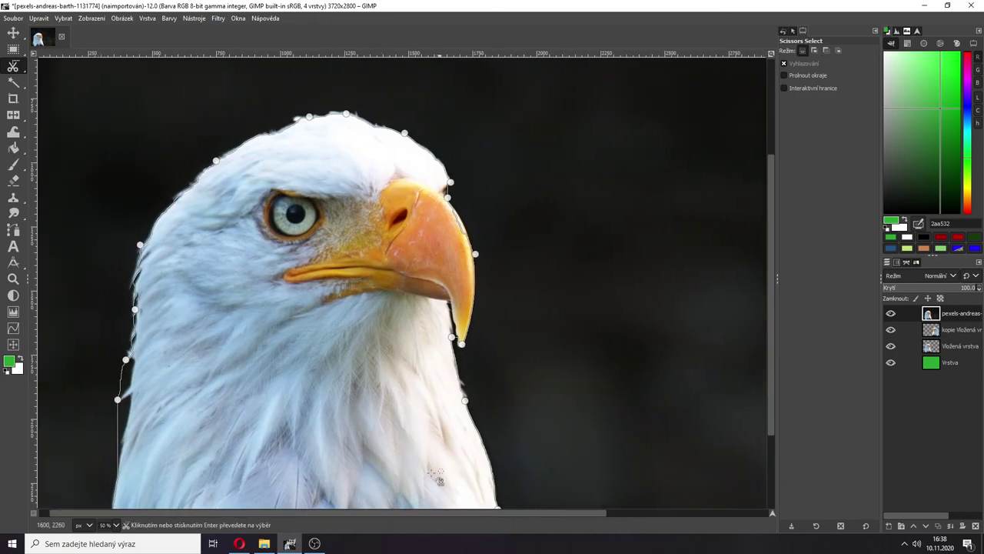
{"action": "scroll", "coordinate": [416, 421], "scroll_direction": "down", "scroll_amount": 1}
{"action": "scroll", "coordinate": [415, 423], "scroll_direction": "down", "scroll_amount": 1}
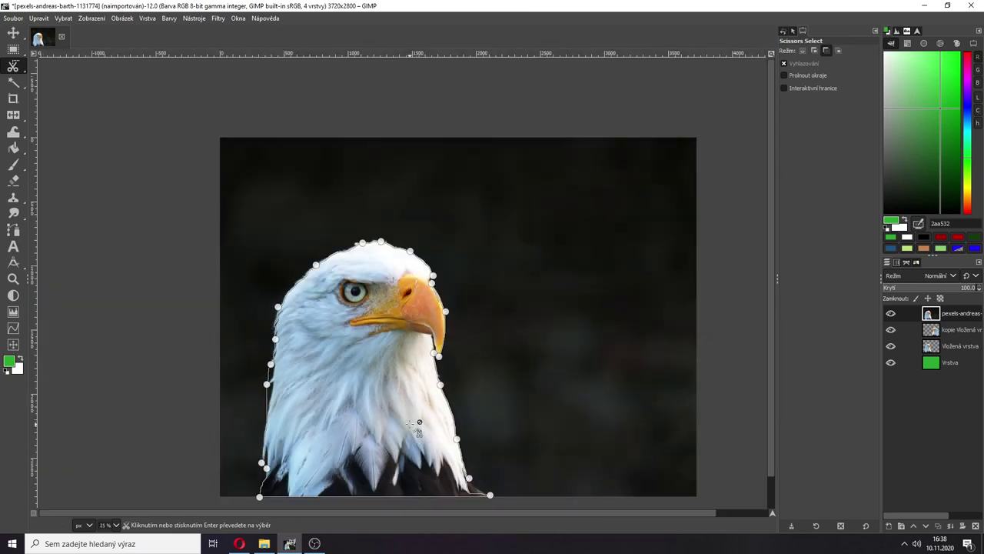
{"action": "scroll", "coordinate": [416, 424], "scroll_direction": "up", "scroll_amount": 1}
{"action": "scroll", "coordinate": [415, 428], "scroll_direction": "down", "scroll_amount": 1}
Step: Convert the closed scissors outline into a selection and invert it to cover the dark background
{"action": "left_click", "coordinate": [416, 431]}
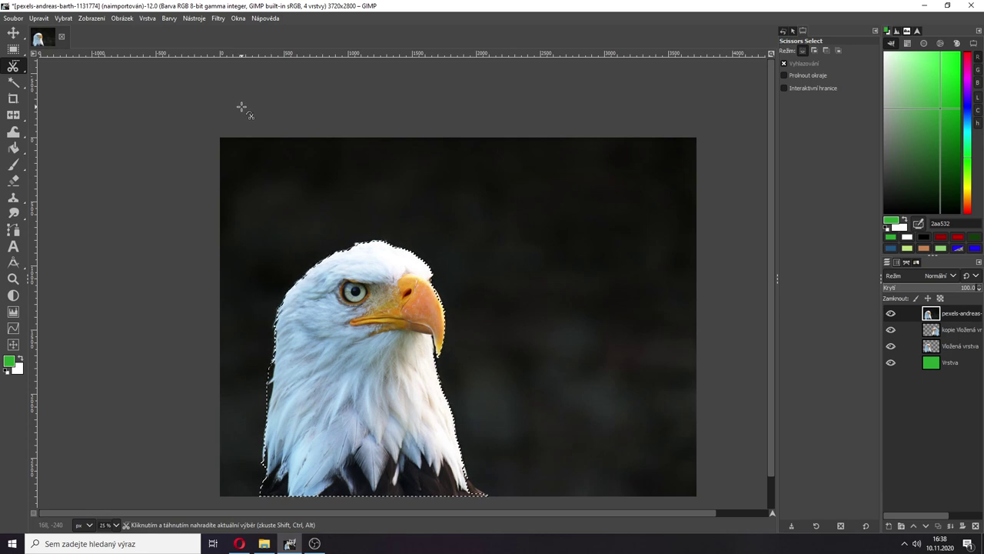
{"action": "left_click", "coordinate": [59, 19]}
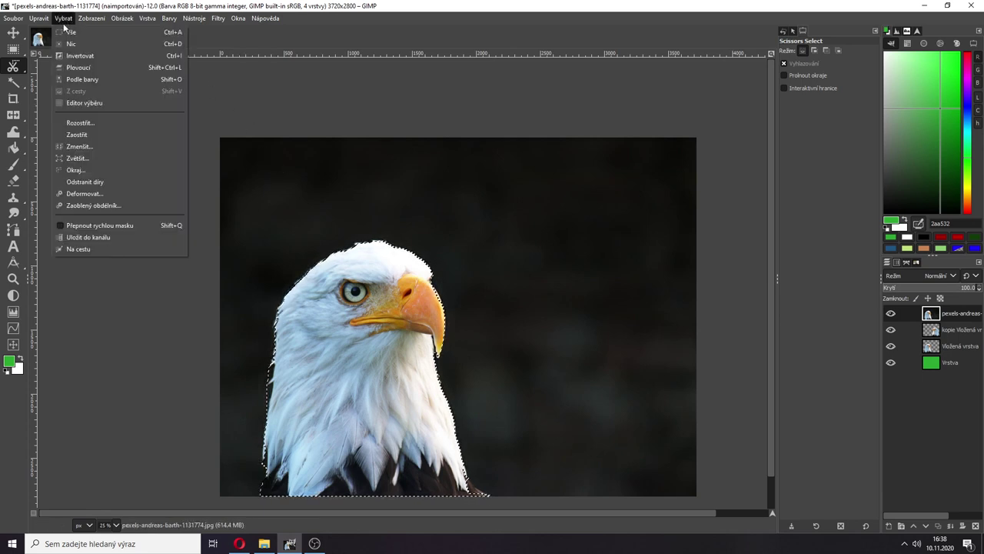
{"action": "left_click", "coordinate": [86, 56]}
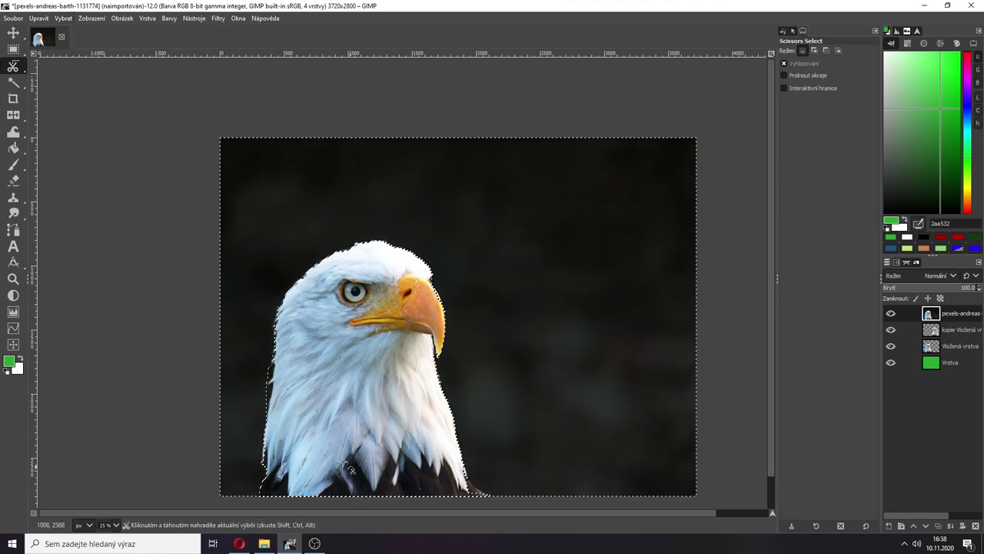
Step: Copy the selected background and paste it as a new layer
{"action": "key", "text": "ctrl"}
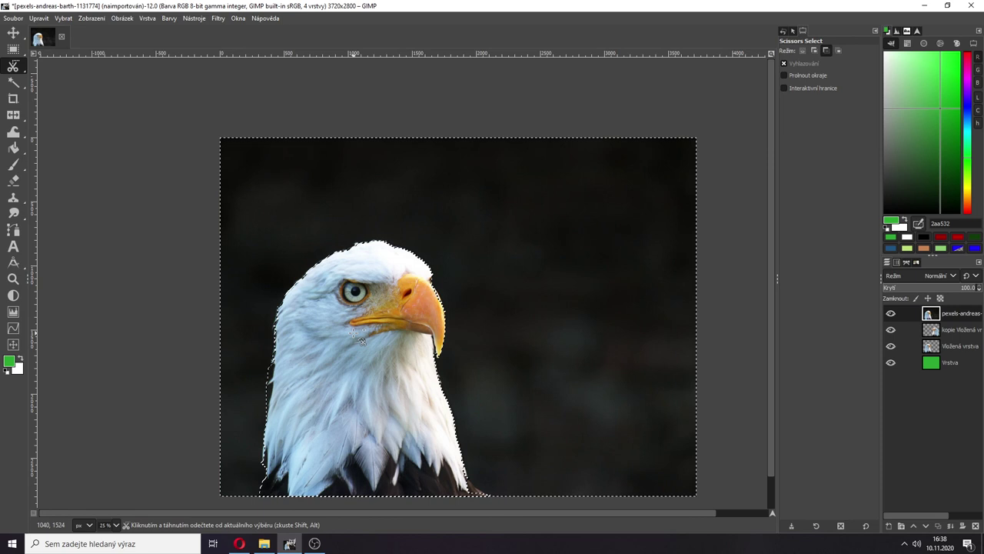
{"action": "key", "text": "ctrl+c"}
{"action": "key", "text": "ctrl+v"}
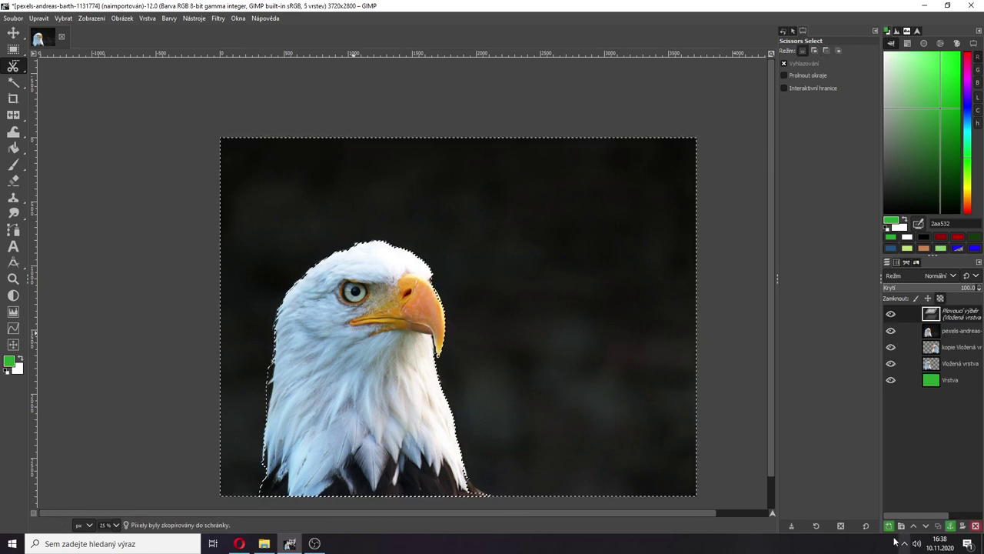
{"action": "left_click", "coordinate": [889, 526]}
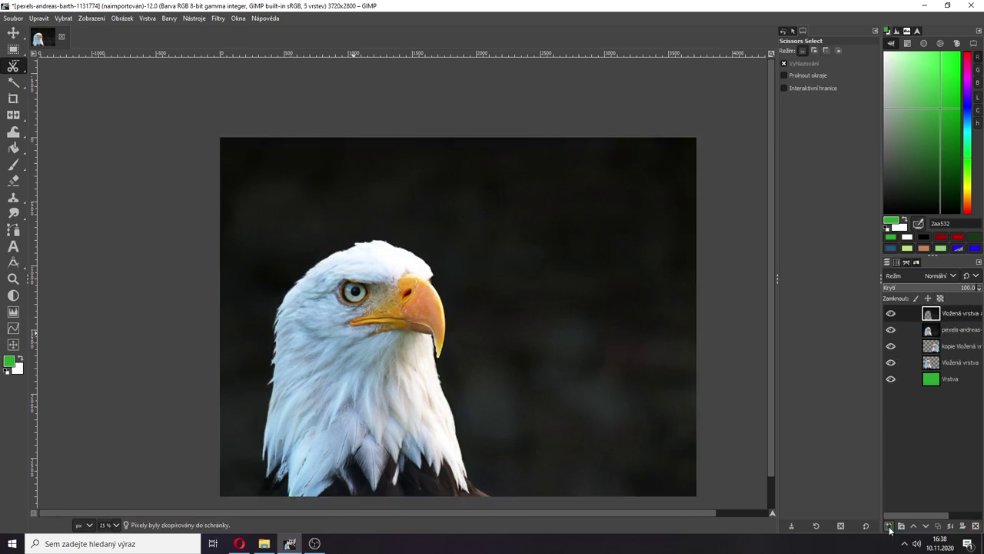
Step: Hide every layer except the pasted background, and move the original photo layer to the top of the stack
{"action": "left_click", "coordinate": [891, 330]}
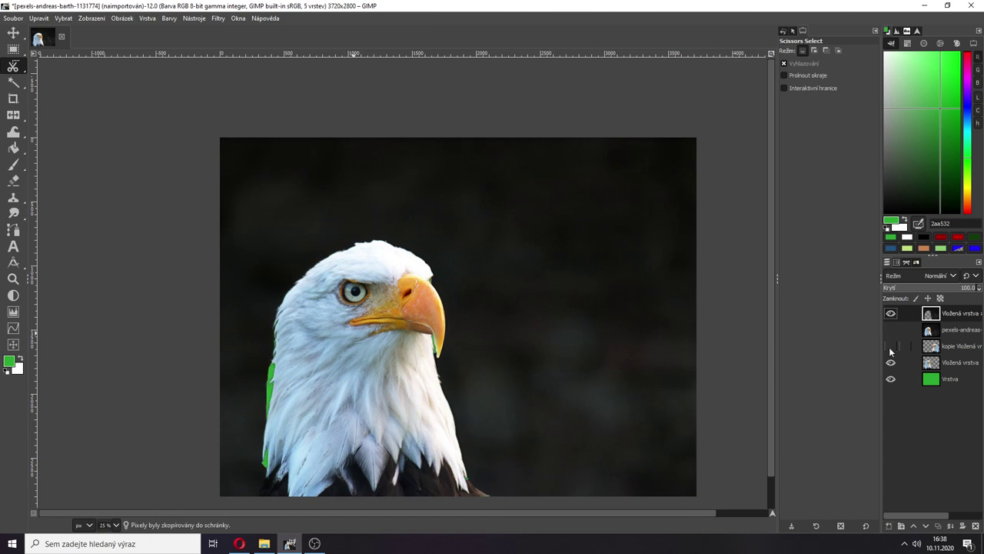
{"action": "left_click", "coordinate": [891, 364]}
{"action": "left_click", "coordinate": [891, 378]}
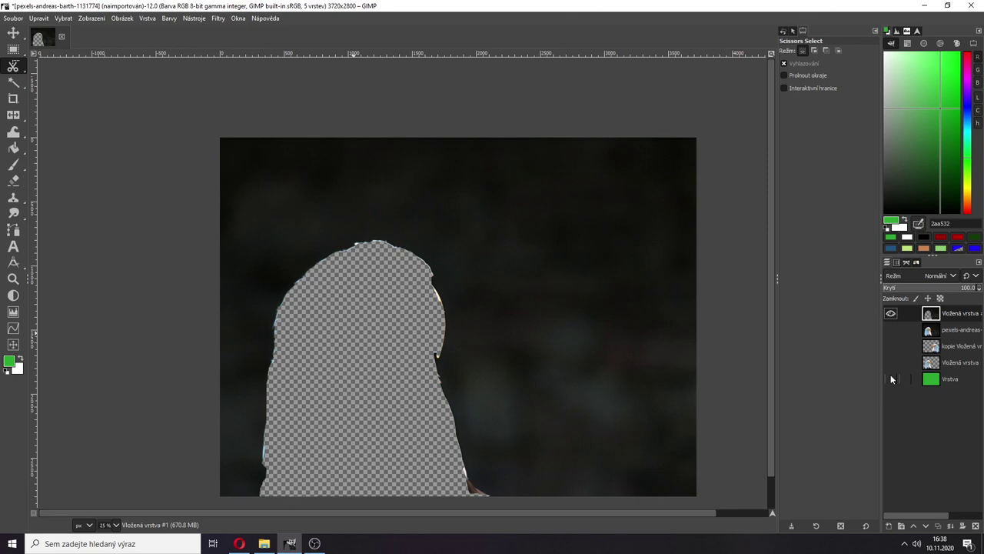
{"action": "left_click_drag", "start_coordinate": [959, 333], "coordinate": [961, 311]}
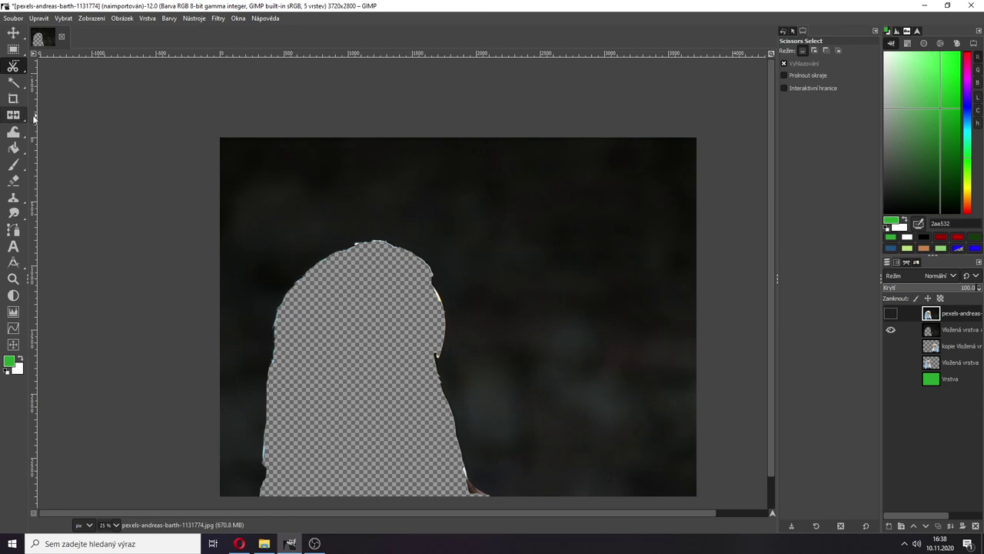